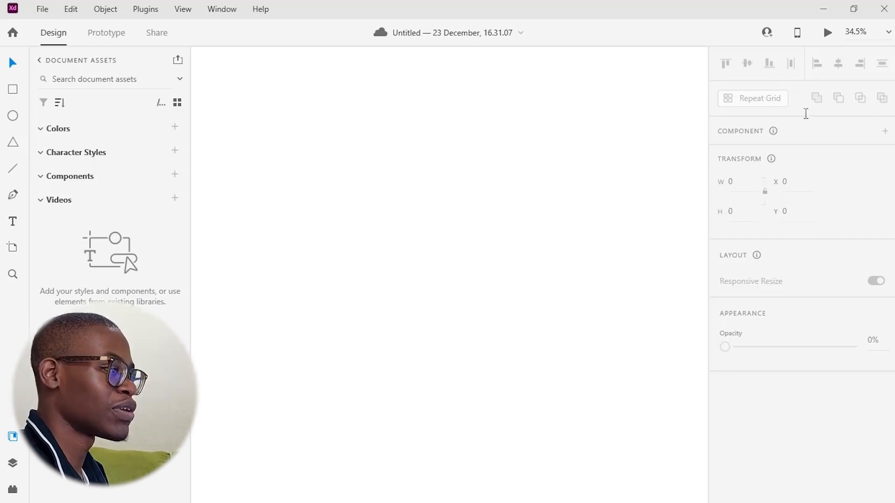
Search Dribbble for home screen designs and browse the results for inspiration
left_click_drag(805, 113, 591, 55)
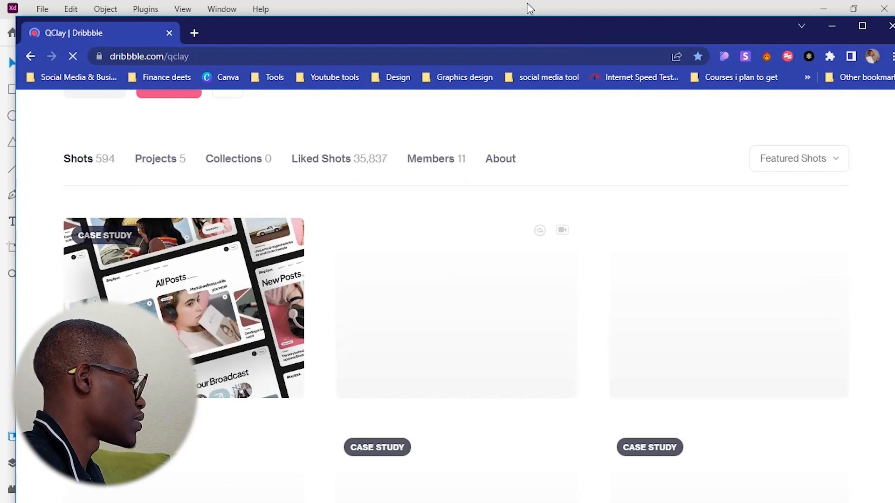
scroll(379, 275, "down", 3)
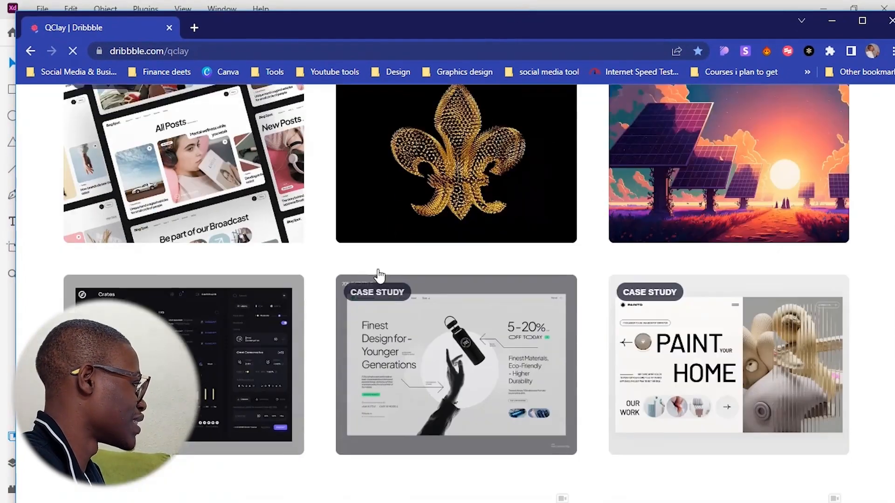
scroll(379, 275, "down", 1)
scroll(512, 270, "up", 12)
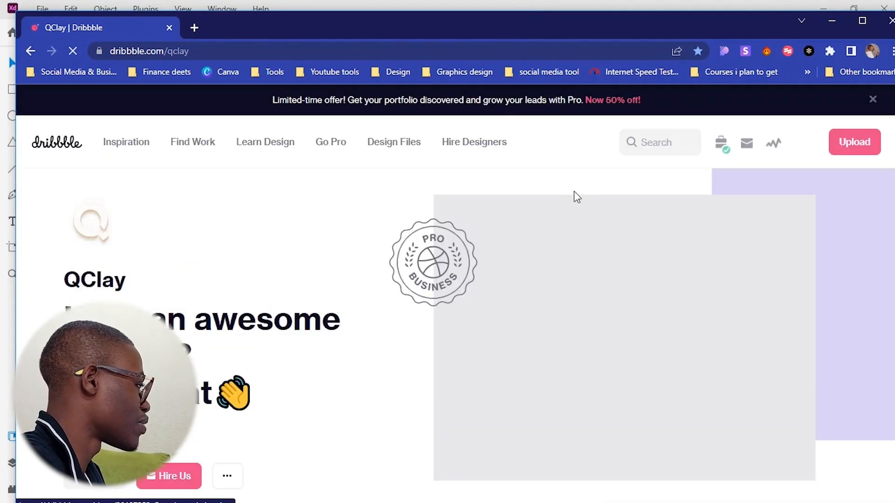
left_click(661, 142)
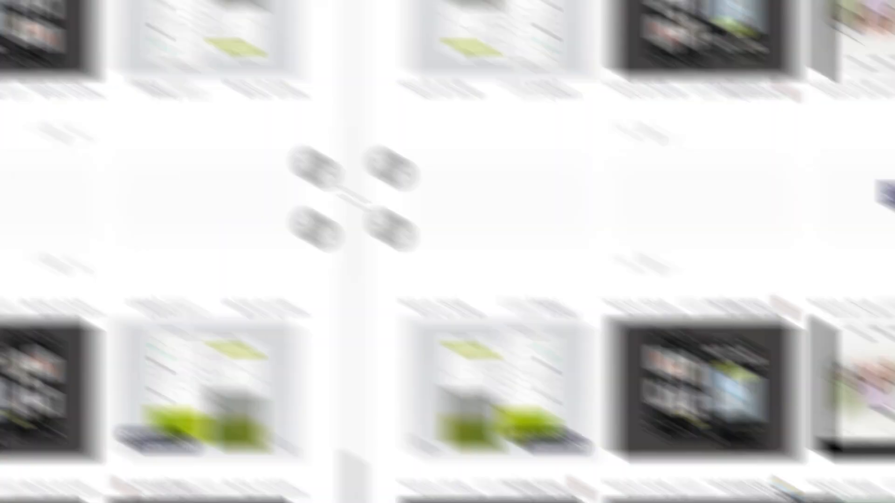
scroll(536, 263, "up", 10)
scroll(537, 264, "down", 10)
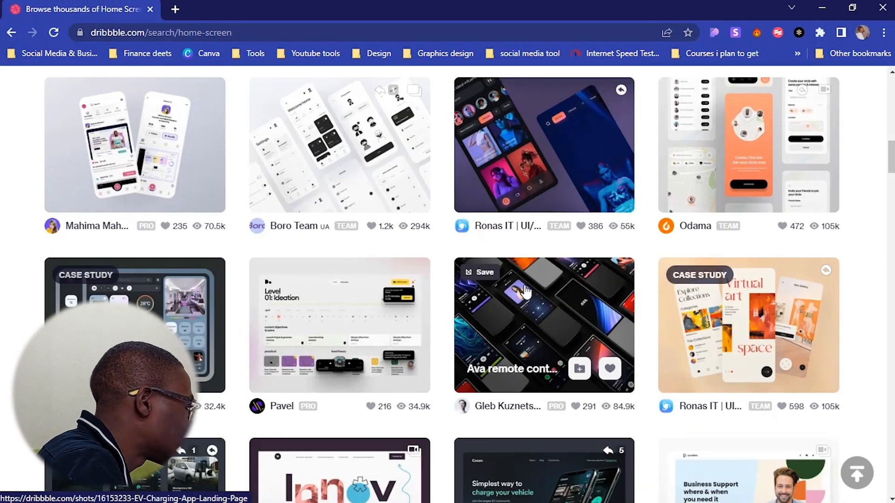
scroll(525, 292, "down", 8)
scroll(521, 287, "down", 5)
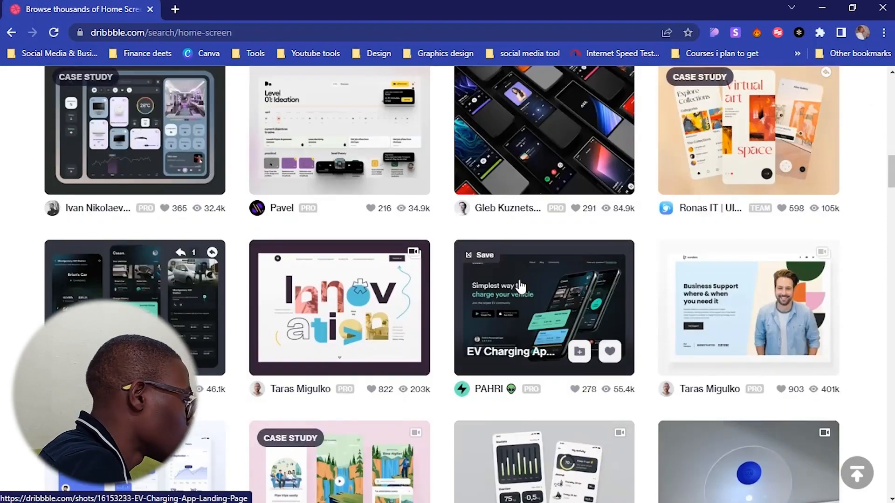
scroll(554, 303, "up", 5)
scroll(555, 304, "up", 9)
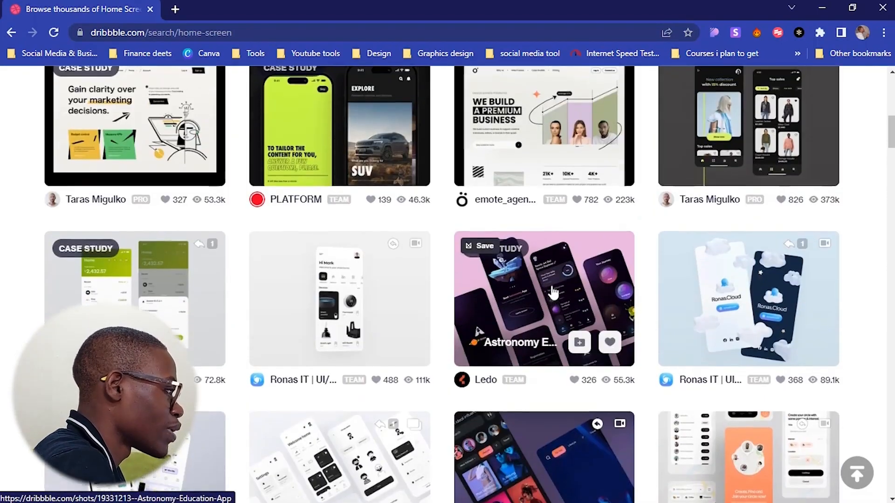
scroll(365, 242, "down", 13)
scroll(368, 249, "down", 20)
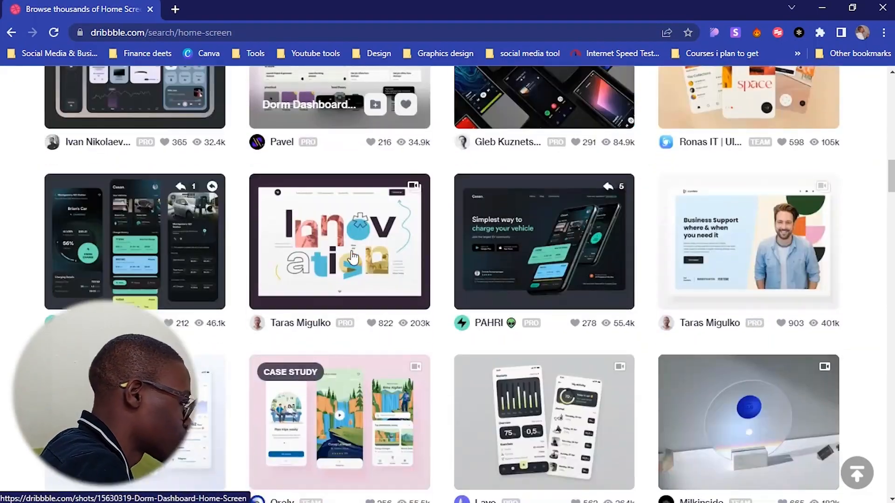
scroll(442, 240, "down", 5)
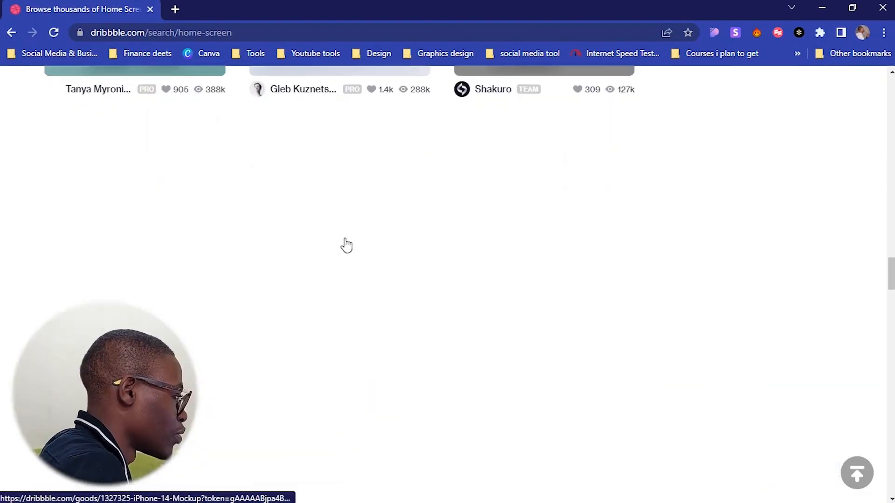
scroll(294, 258, "up", 5)
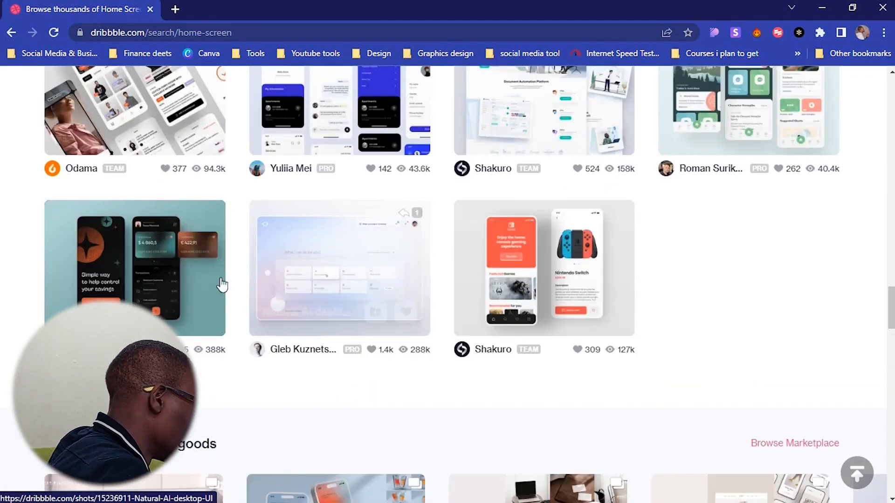
Open the Online Mobile Banking App Home screen shot and copy its image
left_click(175, 273)
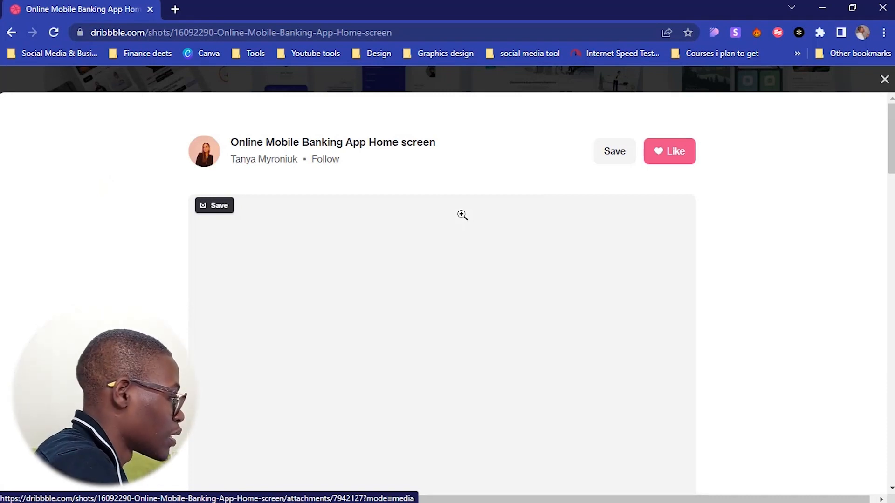
scroll(462, 215, "down", 3)
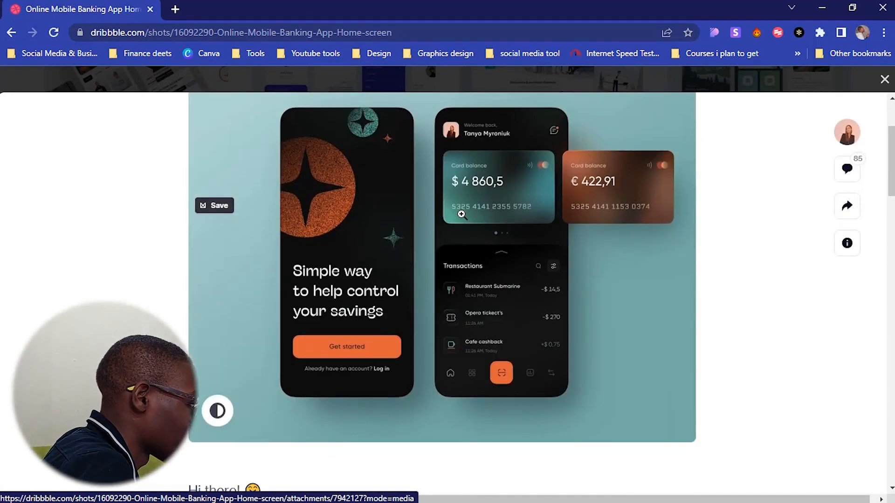
scroll(603, 190, "up", 3)
scroll(603, 190, "down", 3)
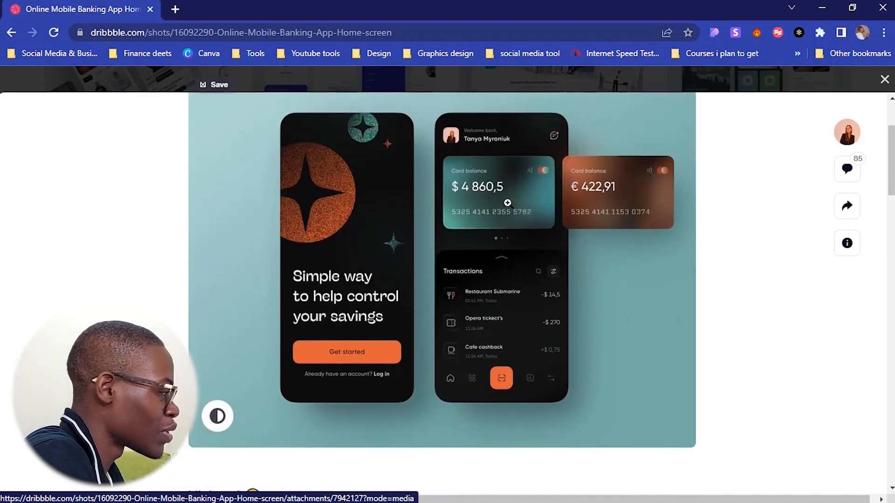
right_click(505, 190)
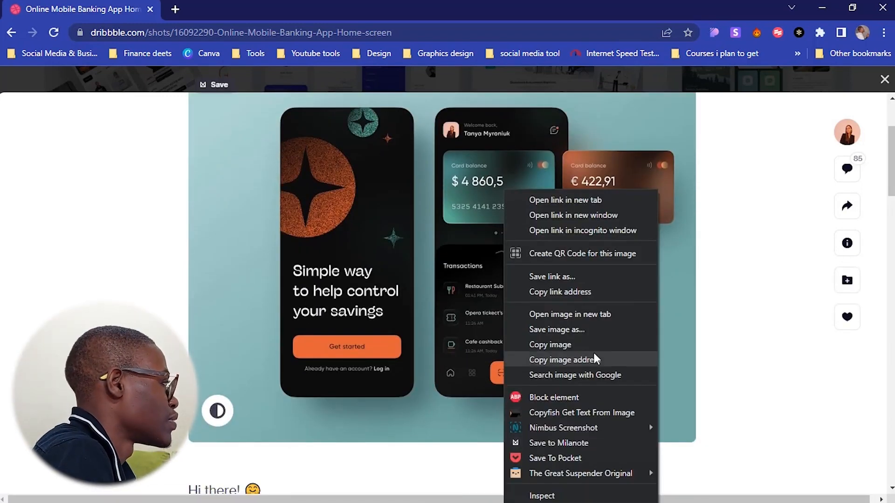
left_click(593, 347)
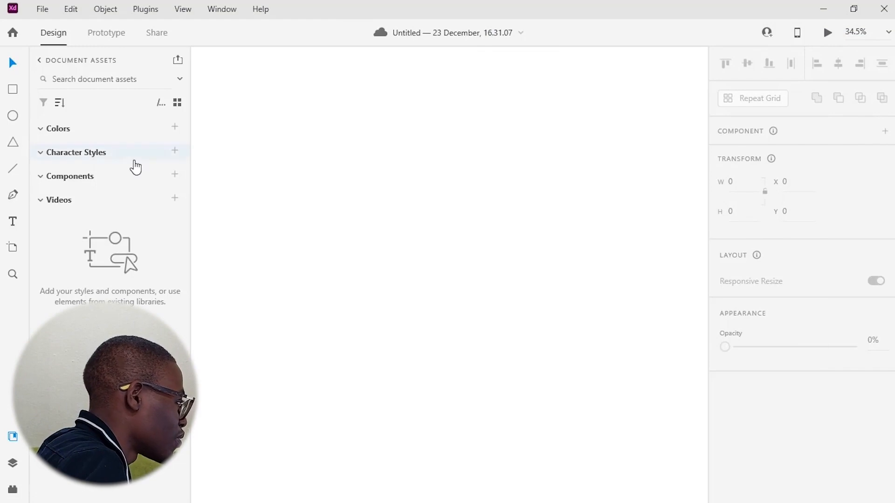
Paste the copied banking app image onto the canvas and move it aside
key("ctrl+v")
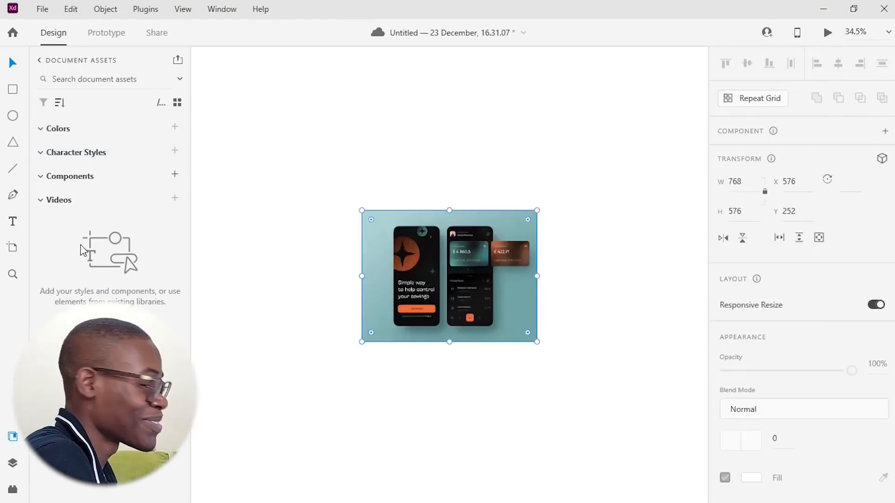
left_click_drag(490, 276, 614, 186)
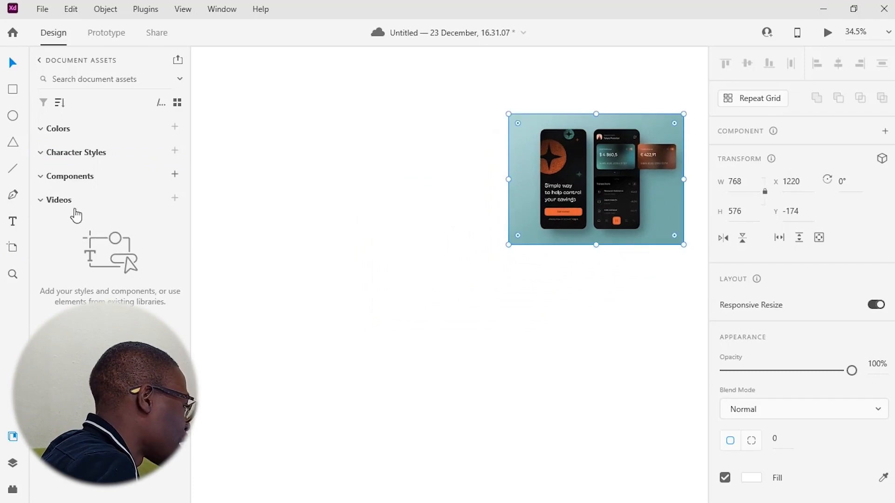
Create an iPhone 13 Pro, 12 Pro artboard (390 x 844) and place it left of the image
left_click(12, 250)
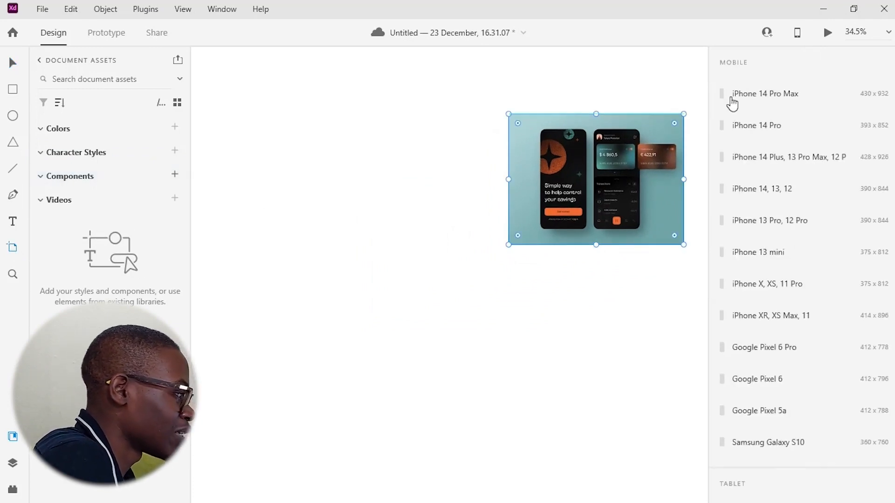
left_click(817, 234)
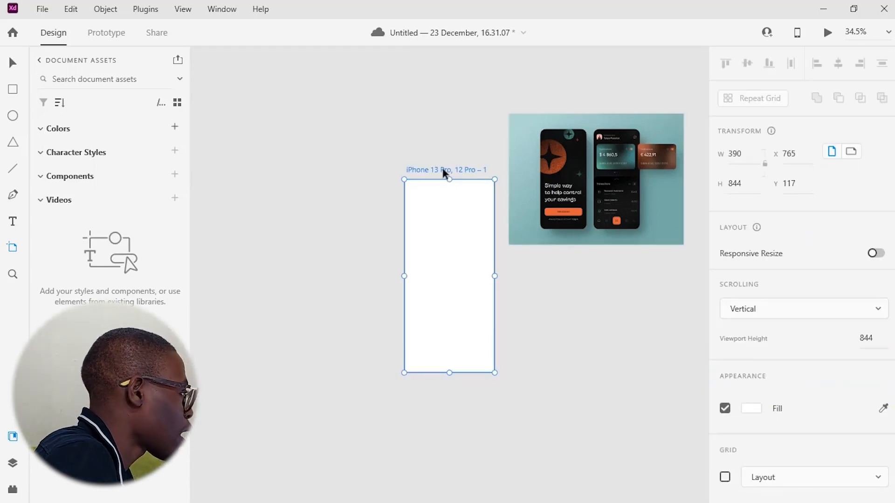
left_click_drag(442, 169, 365, 102)
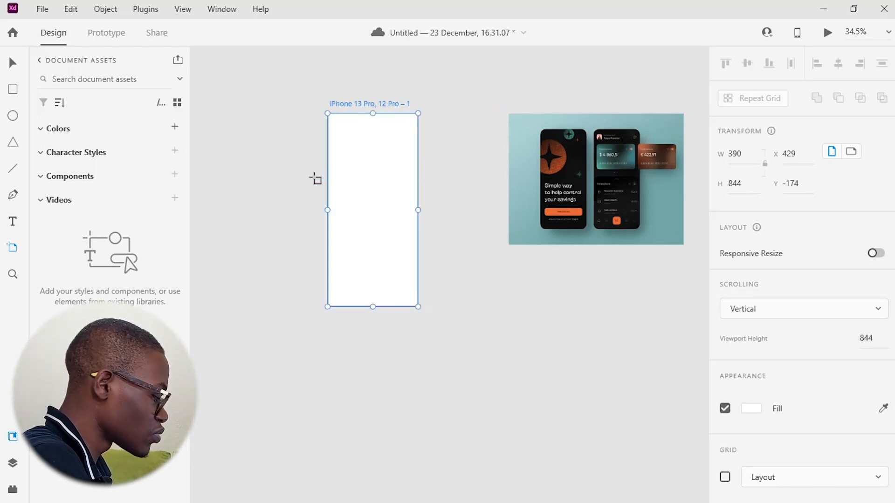
Rename the artboard to Home screen
scroll(314, 180, "up", 5)
scroll(454, 192, "down", 2)
scroll(469, 191, "down", 3)
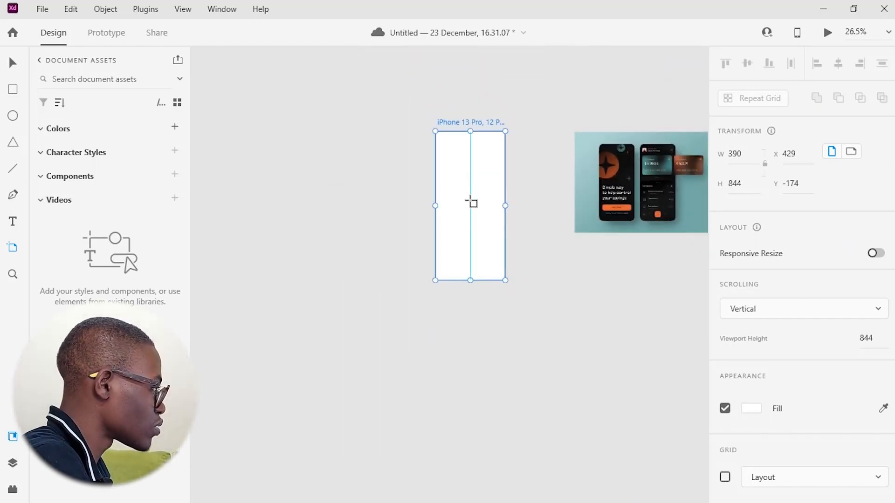
scroll(472, 202, "up", 4)
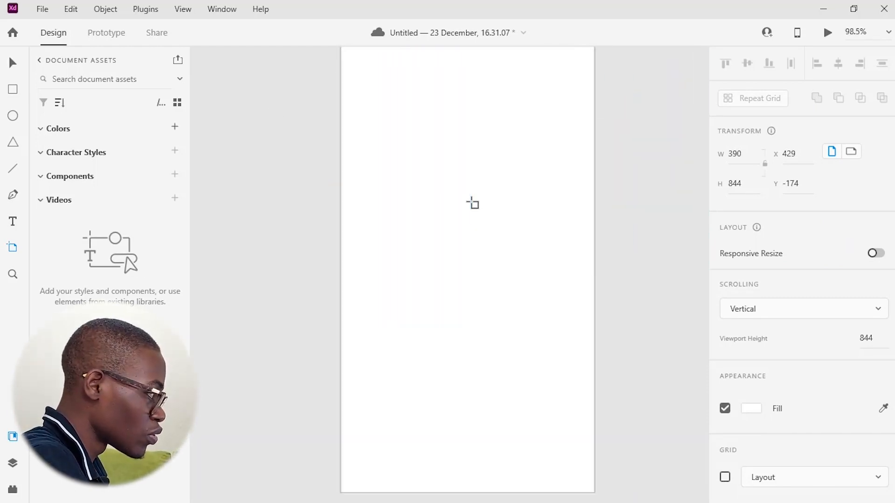
scroll(472, 202, "down", 4)
scroll(472, 202, "up", 3)
scroll(472, 203, "up", 2)
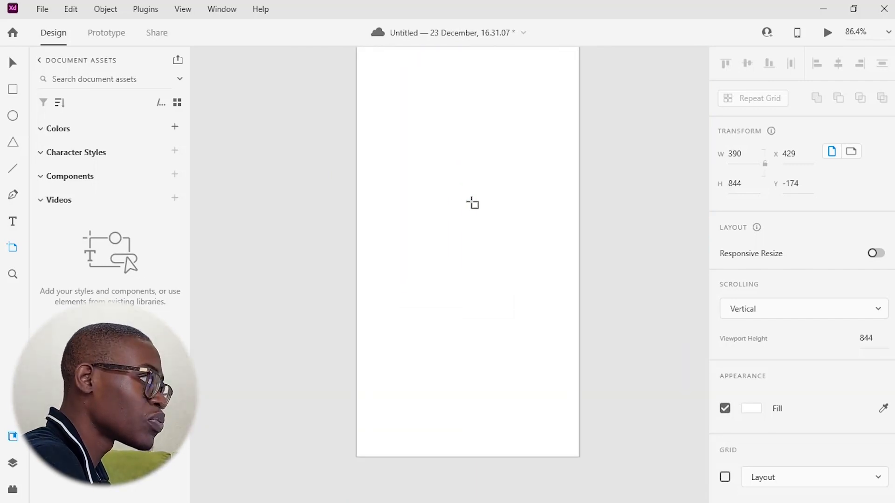
scroll(472, 203, "down", 2)
scroll(472, 203, "up", 3)
scroll(472, 204, "up", 1)
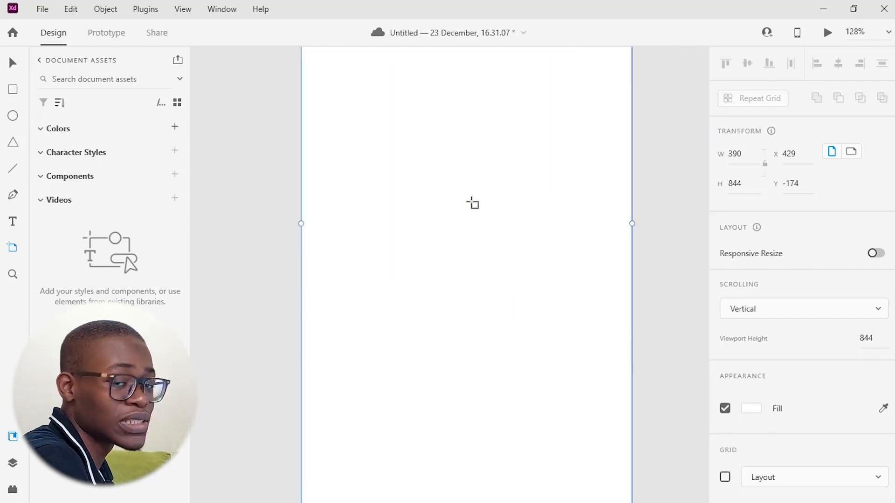
scroll(472, 203, "down", 3)
scroll(471, 203, "down", 1)
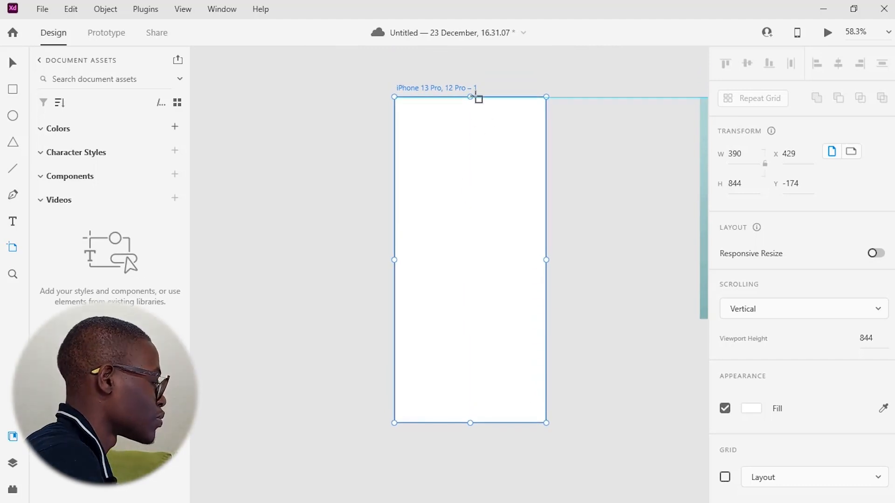
double_click(466, 87)
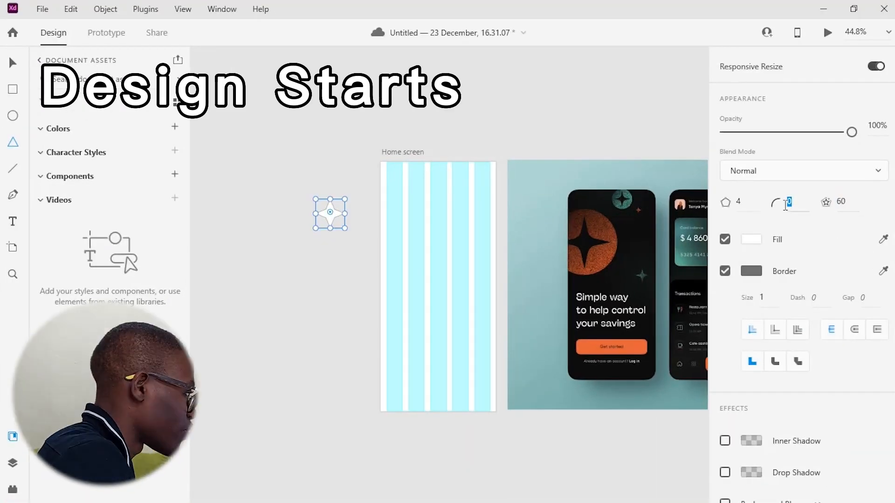
Set the four-point star polygon's corner radius to 5 and remove its border
key("5")
left_click(751, 271)
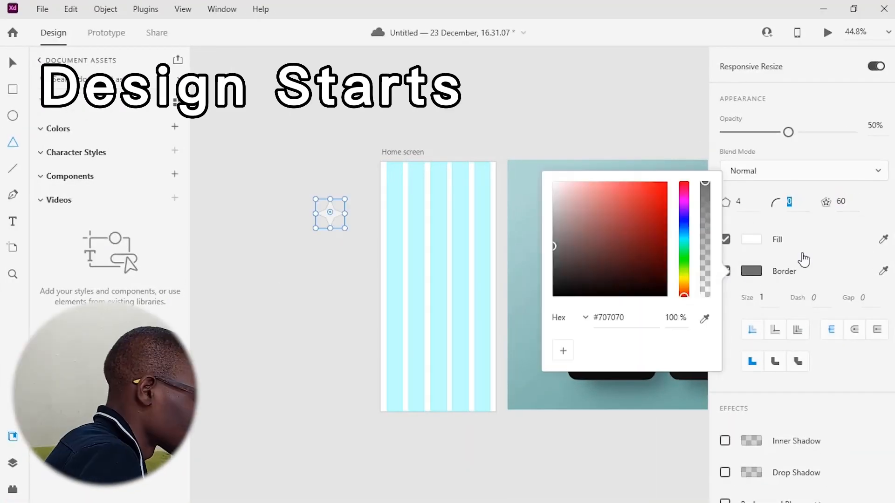
left_click_drag(559, 261, 550, 299)
left_click(725, 271)
Enlarge the star and draw a circle about 403 px wide on the pasteboard beside the artboard
left_click_drag(345, 229, 392, 275)
key("v")
scroll(370, 241, "up", 5)
mouse_move(357, 188)
left_mouse_down()
mouse_move(341, 203)
mouse_move(348, 195)
left_mouse_up()
left_click_drag(314, 136, 320, 93)
left_click_drag(314, 373, 316, 356)
key("ctrl+z")
scroll(344, 282, "down", 5)
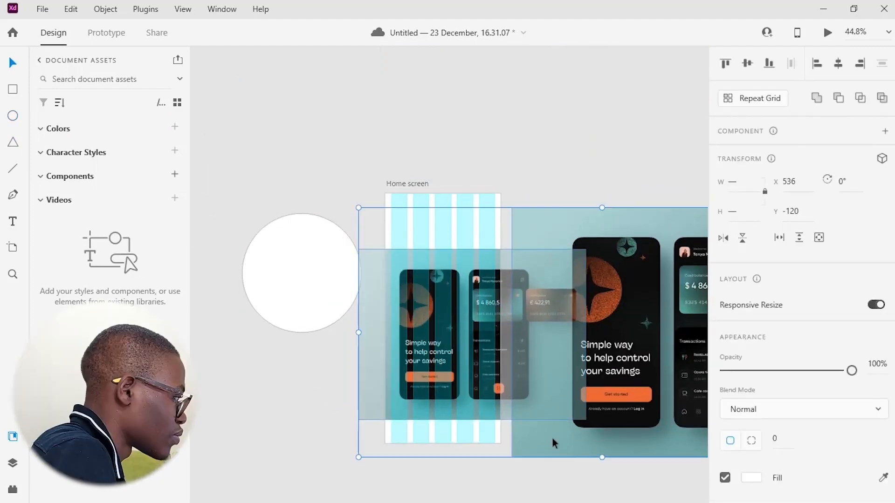
Enlarge the reference image over the artboard and lower its opacity to about 37%
left_click(537, 382)
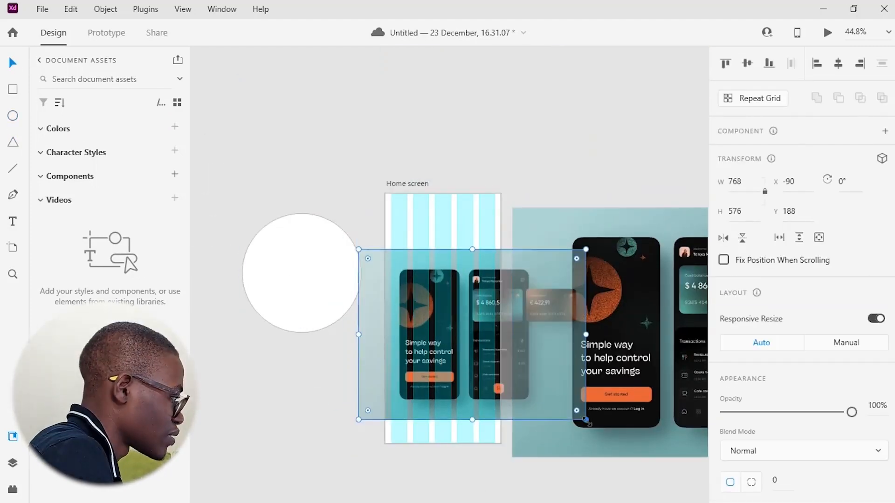
left_click_drag(586, 420, 647, 467)
left_click_drag(359, 249, 282, 189)
left_click_drag(419, 289, 469, 270)
left_click_drag(515, 447, 515, 488)
left_click_drag(510, 208, 518, 197)
left_click_drag(852, 412, 770, 412)
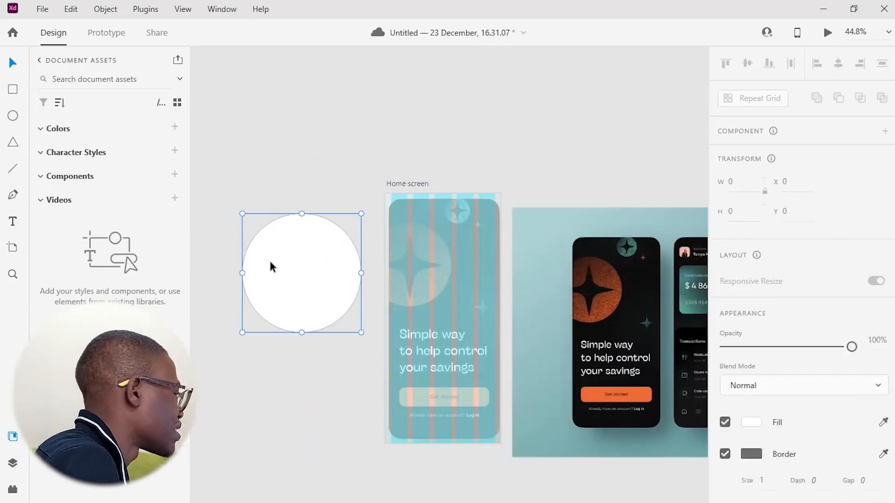
Move the star polygon layer above the circle in the layers list
left_click(13, 463)
left_click_drag(69, 133, 68, 101)
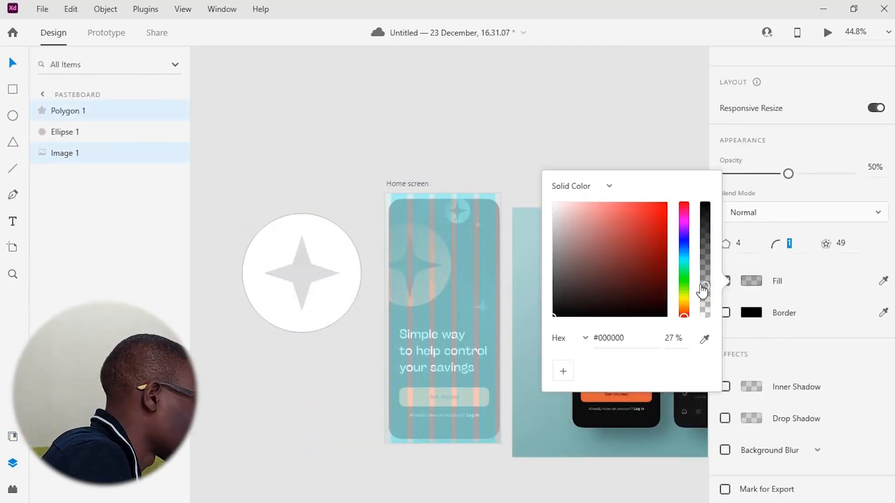
Exclude the star from the circle with Exclude Overlap and place the result on the artboard
left_click(289, 391)
left_click(302, 273)
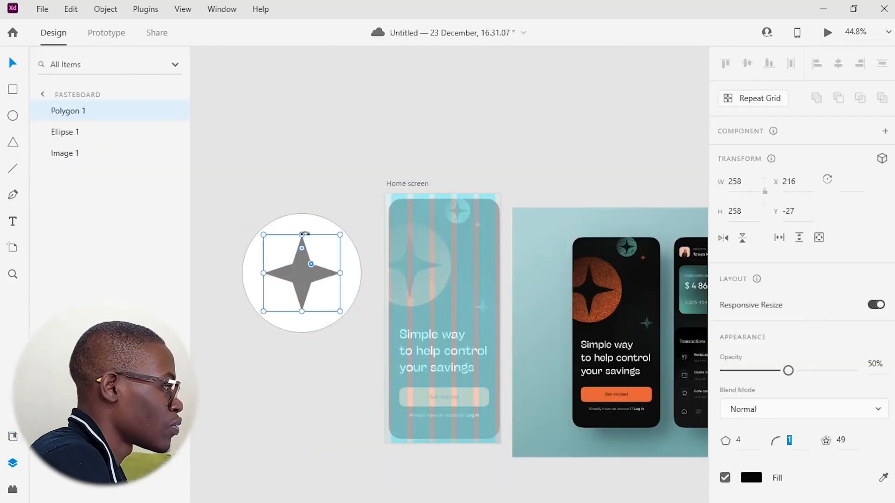
left_click(326, 233, "shift")
left_click(882, 98)
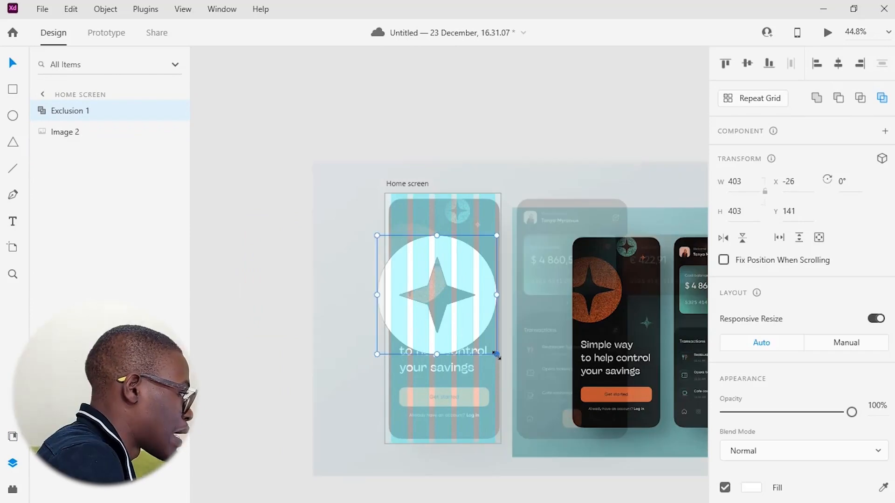
left_click_drag(443, 284, 435, 275)
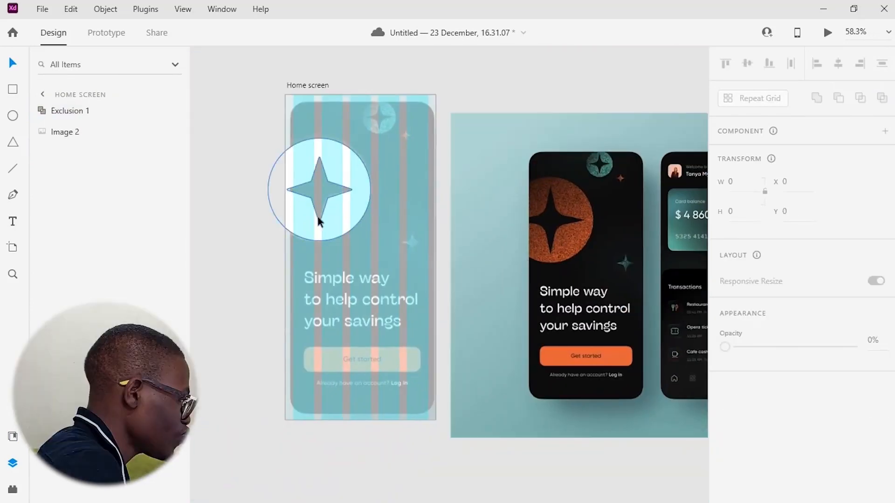
Adjust the star's size and position inside the exclusion shape
double_click(317, 214)
left_click_drag(363, 229, 367, 233)
left_click_drag(330, 179, 246, 117)
key("Escape")
key("Up")
key("Up")
key("Up")
key("Up")
key("Up")
key("Up")
key("Up")
key("Up")
key("Down")
key("Down")
key("Down")
key("Down")
Fill the exclusion shape with an orange radial gradient using #F37554
scroll(748, 358, "down", 3)
left_click(749, 355)
left_click(602, 246)
left_click(593, 309)
left_click_drag(684, 383, 684, 394)
left_click(666, 283)
left_click(556, 266)
left_click_drag(663, 293, 634, 288)
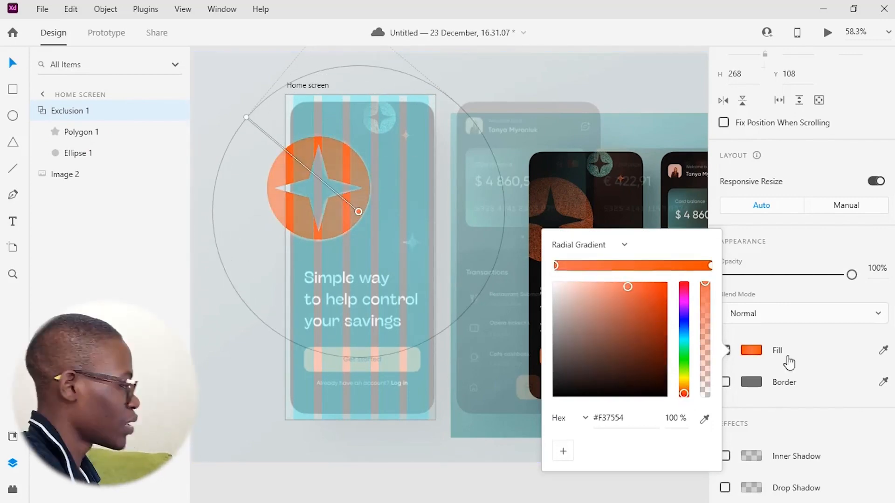
left_click(525, 474)
Open the XD plugins page in Creative Cloud and look through it
left_click(145, 9)
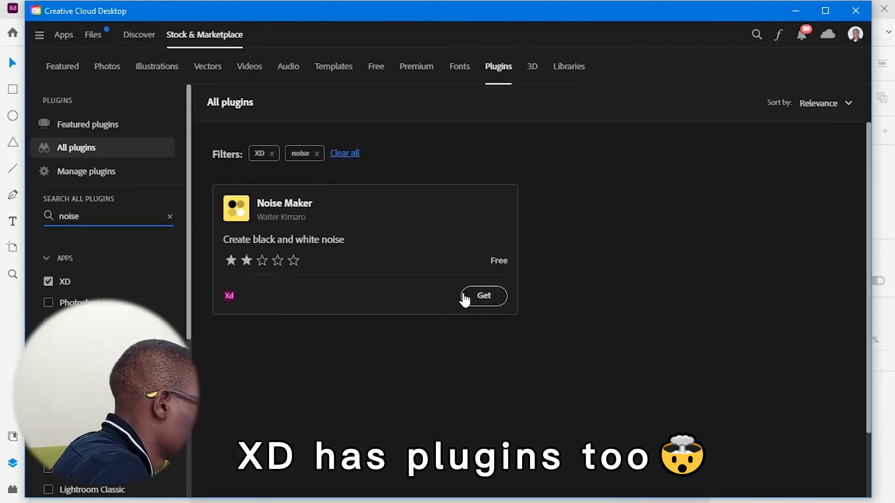
left_click(483, 296)
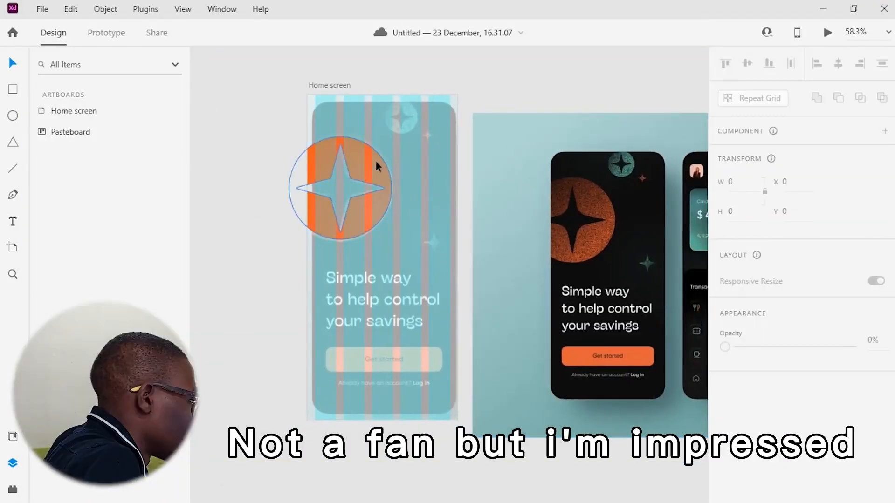
Duplicate the exclusion shape and place a smaller copy near the artboard's top-right corner
left_click_drag(354, 161, 393, 124)
left_click_drag(414, 115, 407, 125)
scroll(407, 125, "up", 5)
left_click_drag(445, 93, 454, 101)
scroll(444, 233, "down", 2)
scroll(467, 289, "down", 5)
Draw a polygon on the pasteboard and set it to 4 corners to make a four-point star
key("y")
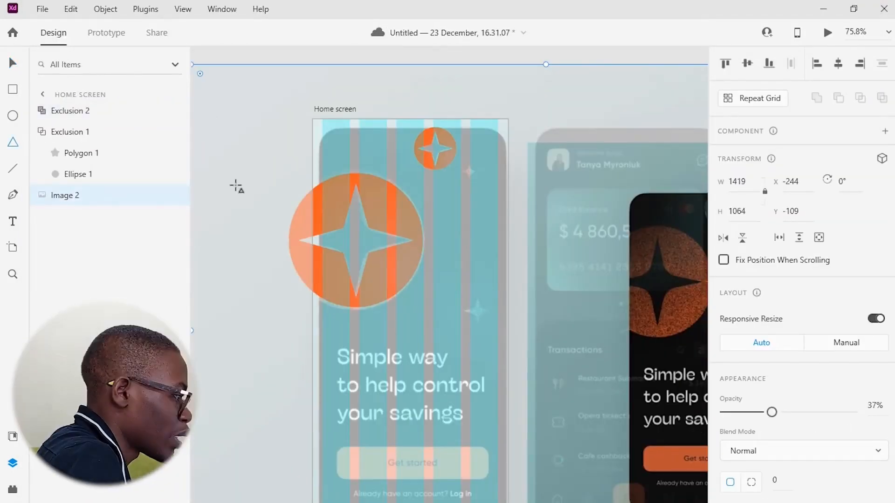
left_click_drag(236, 185, 278, 221)
scroll(858, 469, "down", 3)
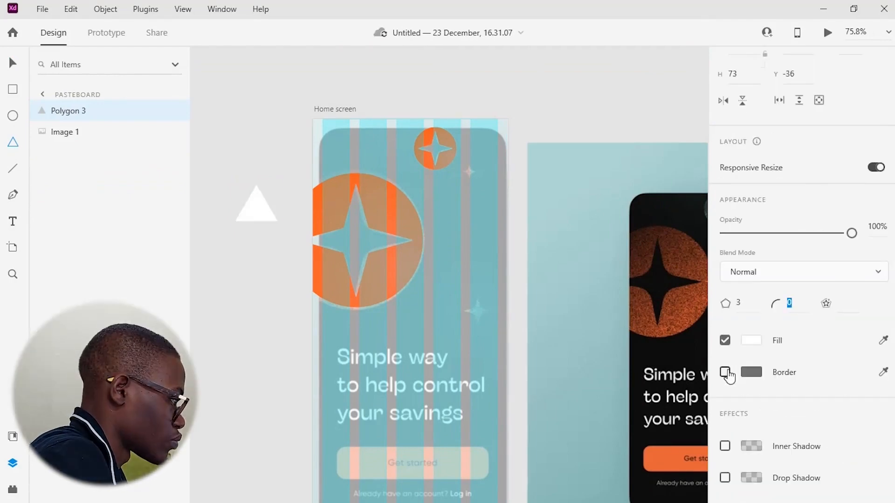
type("4")
key("Return")
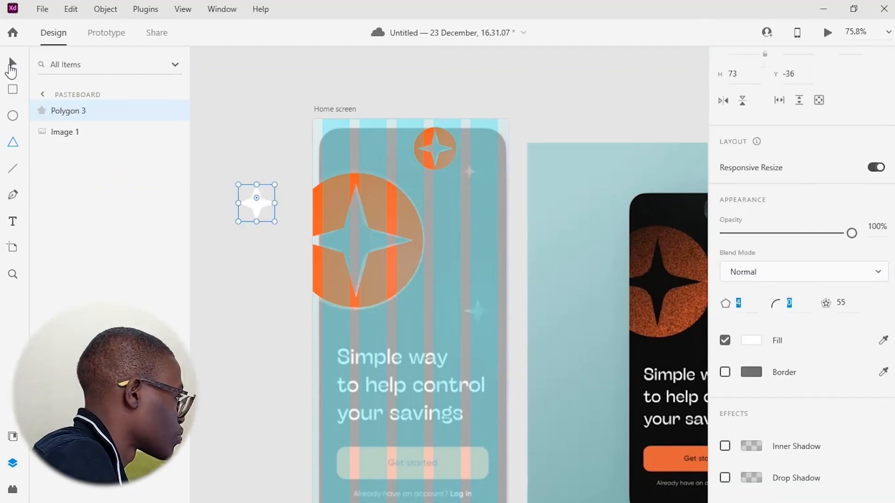
Move the four-point star onto the artboard and duplicate it
left_click(12, 67)
scroll(270, 192, "up", 4)
scroll(275, 201, "down", 4)
left_click_drag(280, 206, 506, 319)
scroll(506, 317, "up", 5)
left_click_drag(614, 360, 605, 350)
key("ctrl+d")
scroll(471, 202, "down", 5)
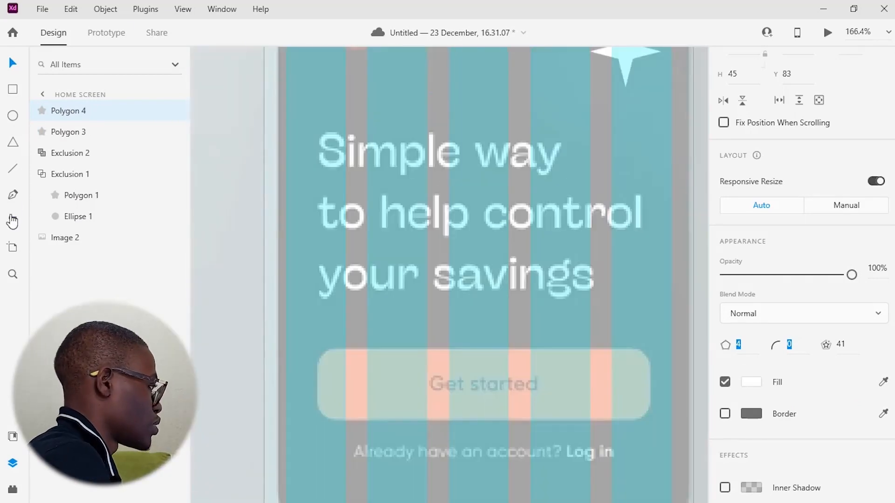
Try to add text on the artboard and pasteboard with the Text tool
key("t")
left_click(380, 191)
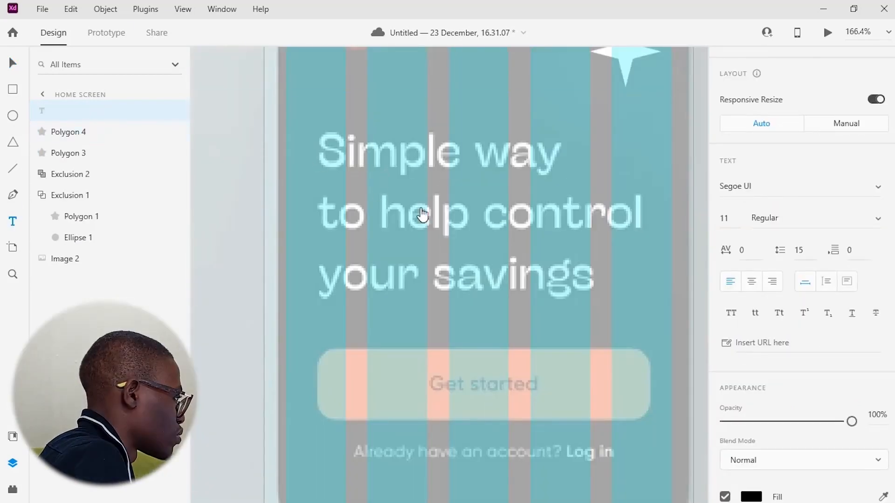
left_click(106, 196)
left_click(329, 152)
left_click(10, 67)
left_click(299, 243)
scroll(299, 243, "left", 4)
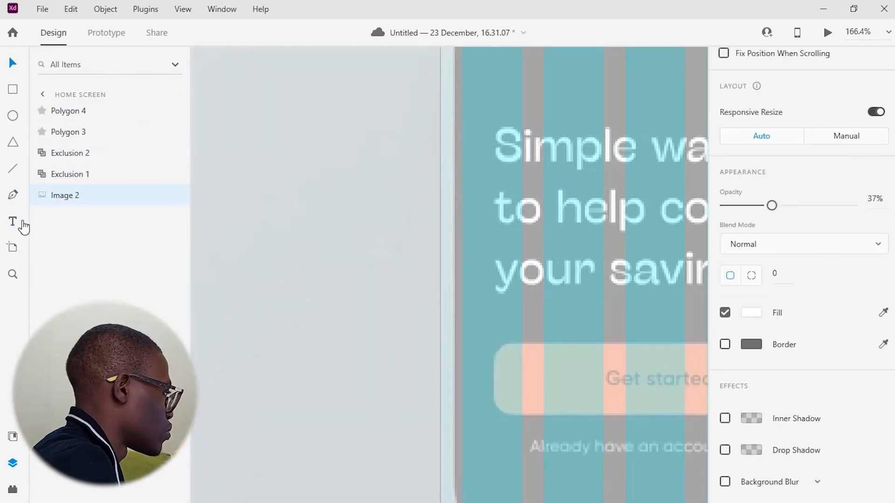
left_click(14, 221)
left_click(265, 247)
left_click(13, 64)
left_click(13, 222)
left_click_drag(254, 168, 373, 275)
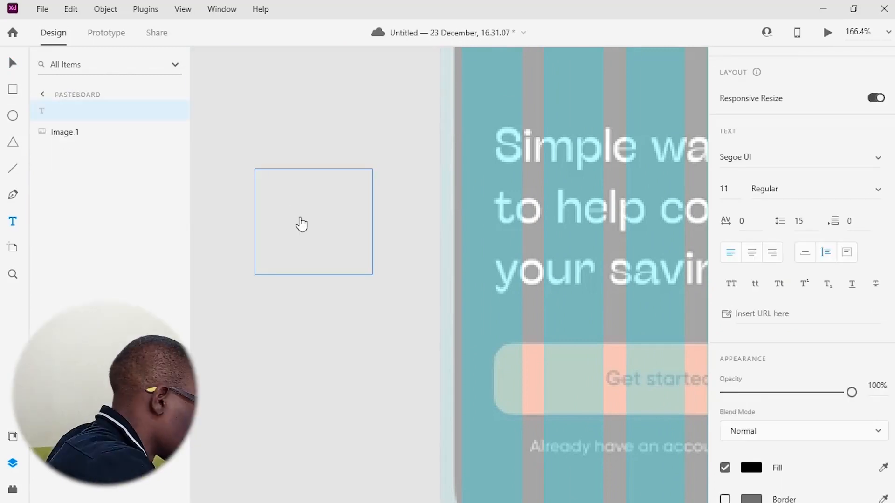
key("Escape")
scroll(816, 317, "down", 1)
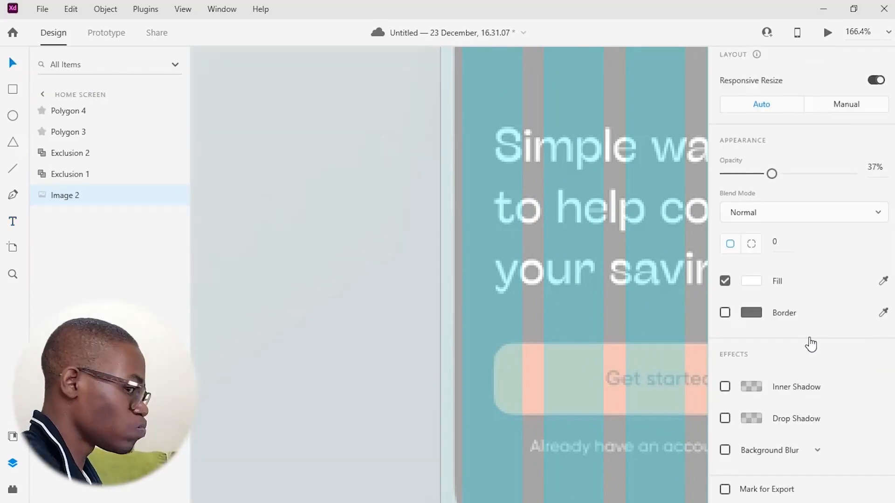
Try to draw an area text box on the pasteboard with font size 36
left_click(13, 222)
left_click(709, 299)
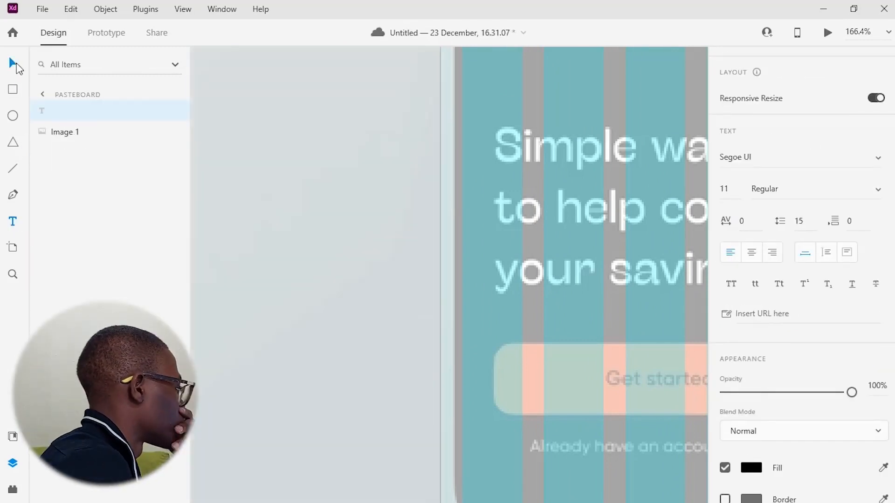
scroll(436, 369, "down", 5)
left_click_drag(321, 333, 595, 412)
left_click(728, 396)
type("36")
key("Return")
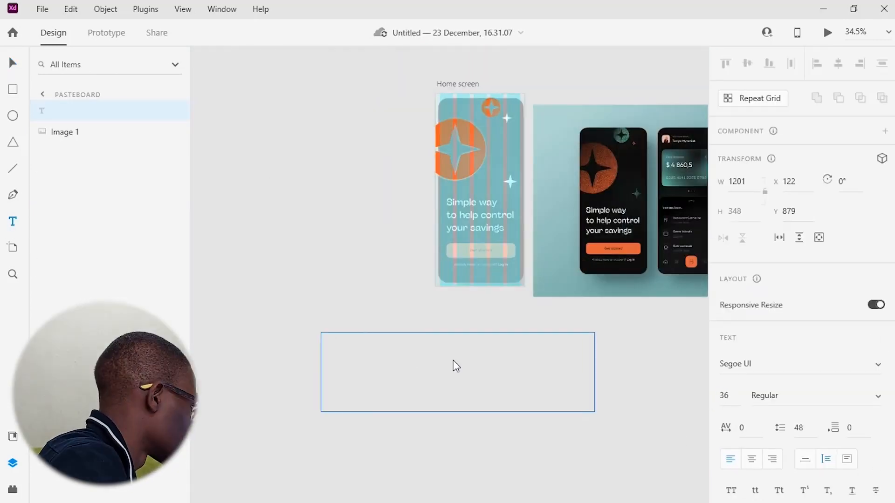
key("Escape")
scroll(463, 263, "right", 1)
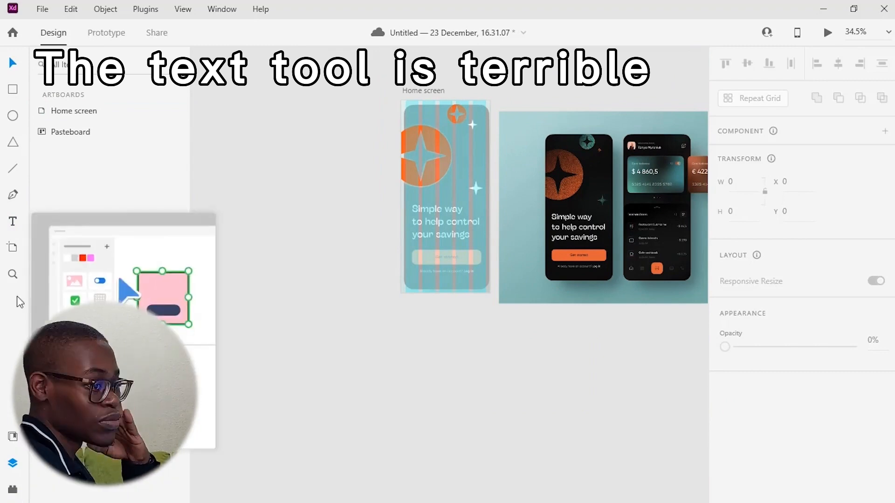
Create a placeholder text 'kjndjbvjdfj' on the pasteboard
left_click(823, 9)
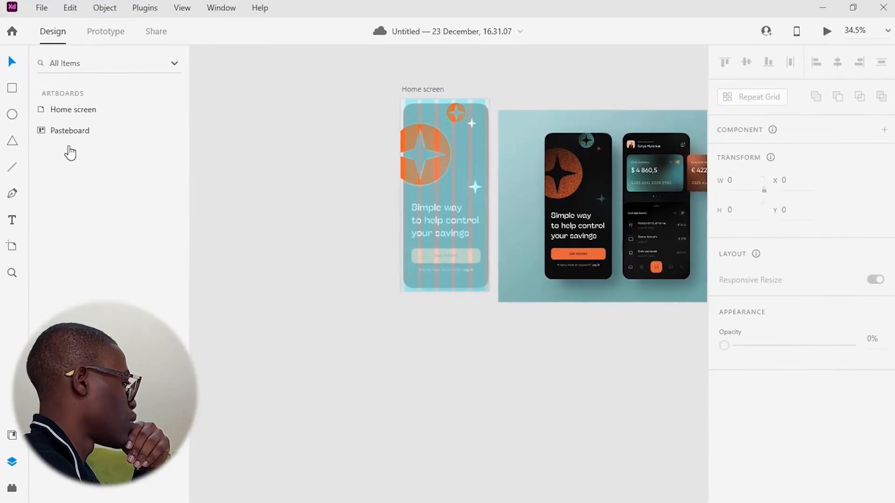
key("t")
left_click(252, 266)
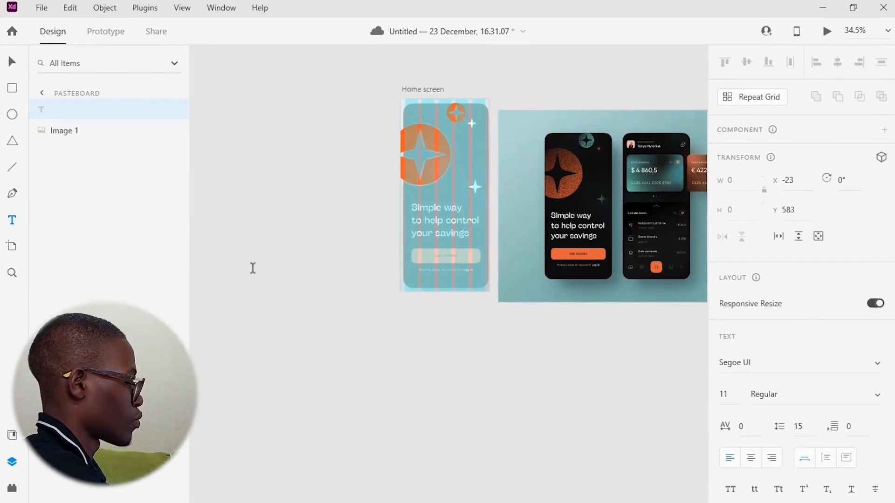
left_click(515, 361)
type("kjndjbvjdfj")
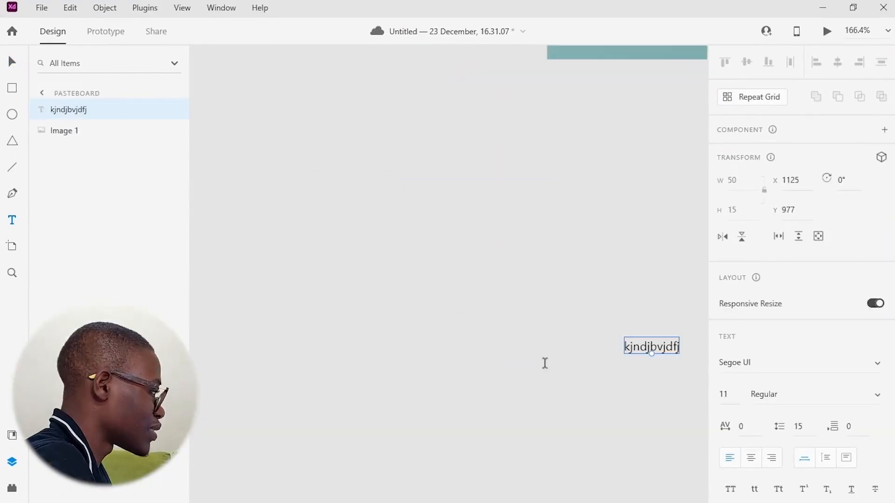
scroll(479, 361, "down", 5)
left_click(669, 392)
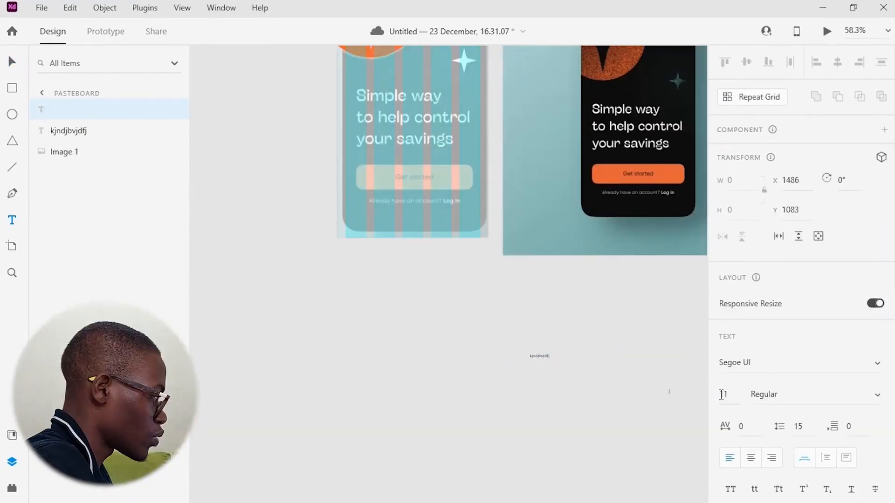
Enlarge the placeholder text and switch its font to GROBOLD
left_click(539, 360)
key("ctrl+a")
left_click(126, 111)
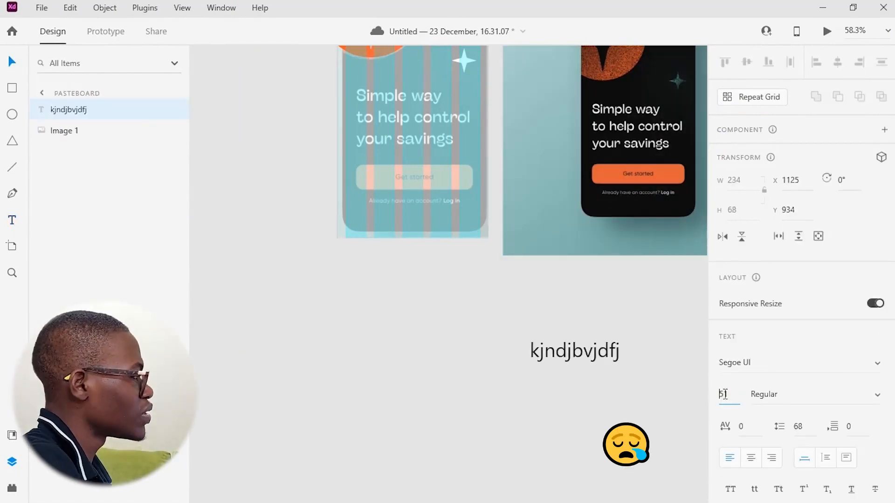
left_click(880, 365)
scroll(821, 307, "down", 10)
type("gro")
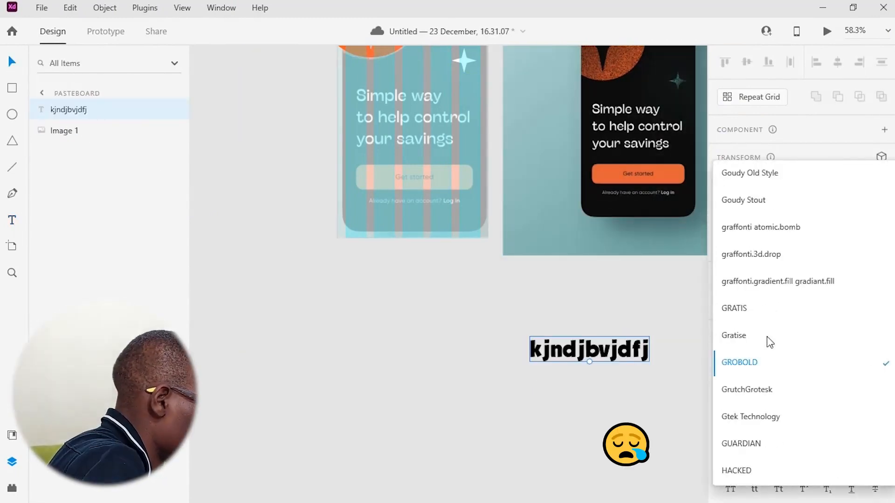
left_click(793, 390)
Try the iCiel Crocante font on the placeholder text
left_click(878, 364)
scroll(790, 332, "down", 10)
left_click(791, 329)
key("Down")
key("Down")
key("Down")
key("Down")
key("Down")
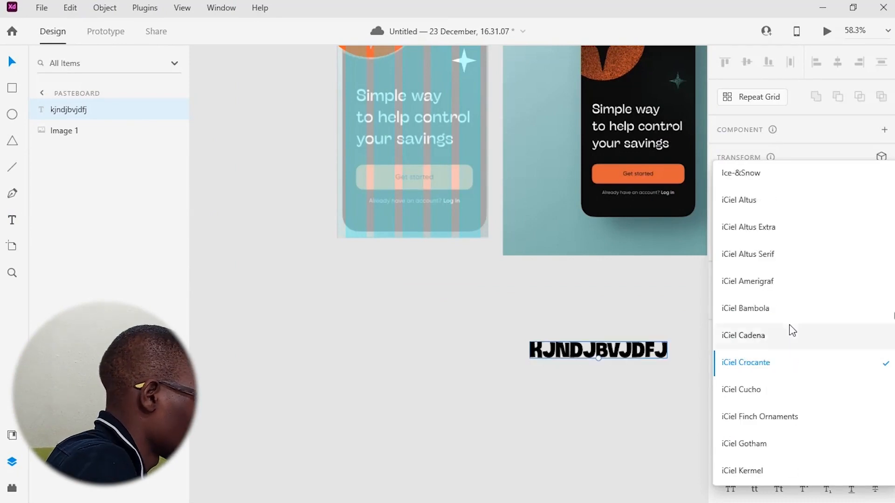
left_click(841, 362)
key("Escape")
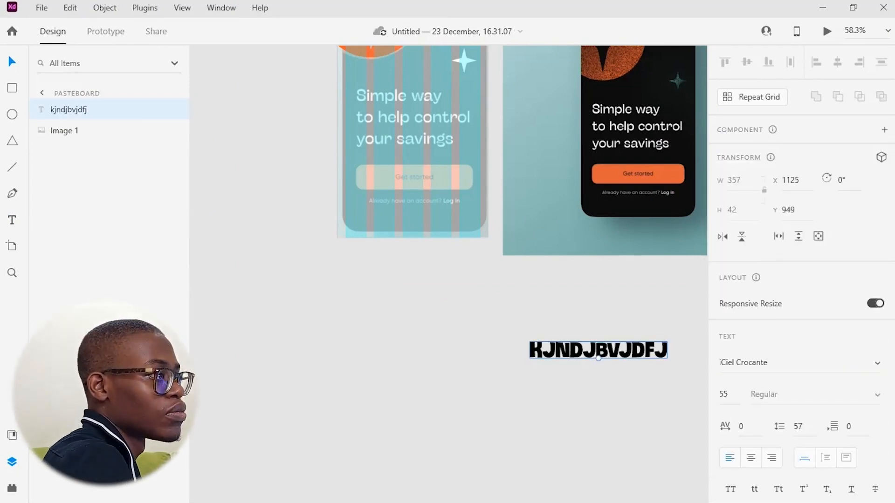
Set the placeholder text's font to General Sans Semibold
left_click(879, 366)
left_click(782, 363)
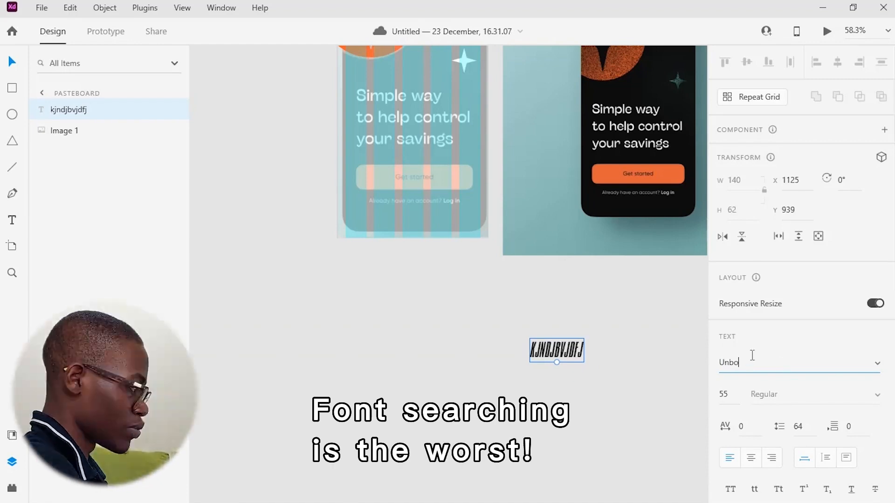
left_click(876, 397)
left_click(805, 380)
left_click(877, 395)
left_click(805, 363)
Replace the placeholder with the headline 'Simple way to help control your savings'
double_click(607, 354)
type("Simp")
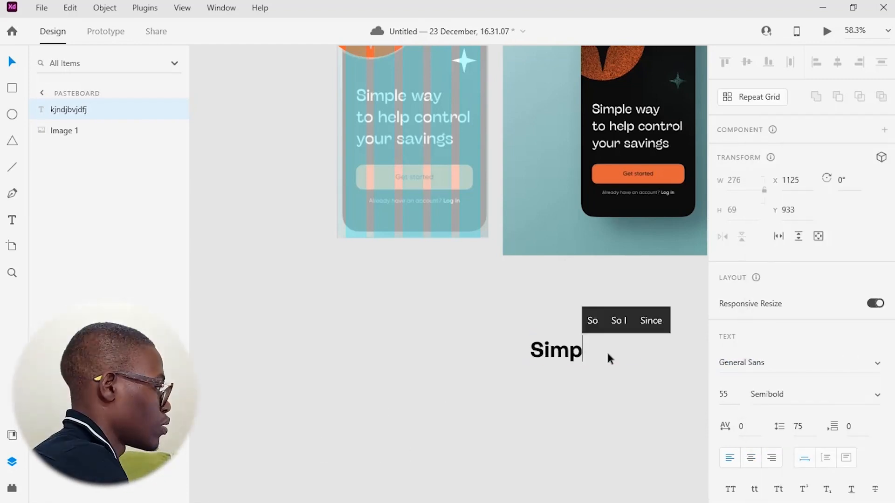
type("le way to help conytrp")
left_click_drag(610, 357, 356, 318)
double_click(479, 318)
key("BackSpace")
key("BackSpace")
key("BackSpace")
key("BackSpace")
type("trol your savings")
key("Escape")
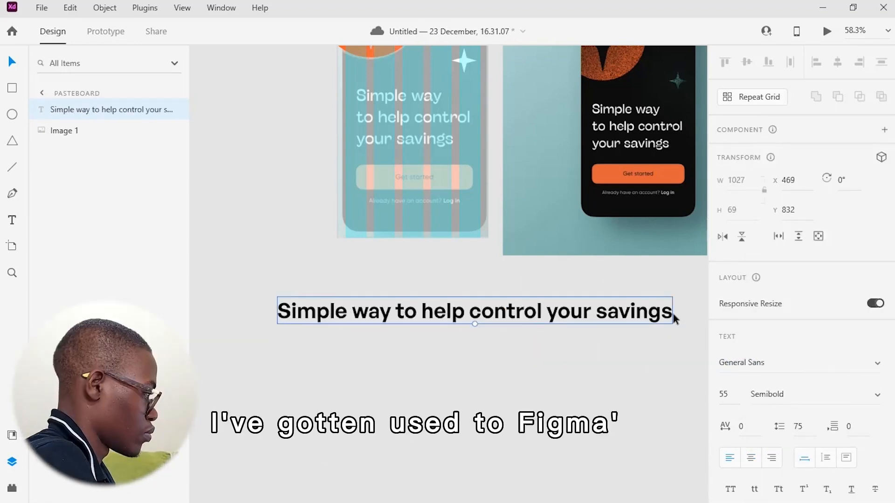
Break the headline into three lines after 'way' and 'control'
left_click_drag(476, 322, 473, 321)
double_click(568, 313)
key("Escape")
scroll(876, 306, "down", 4)
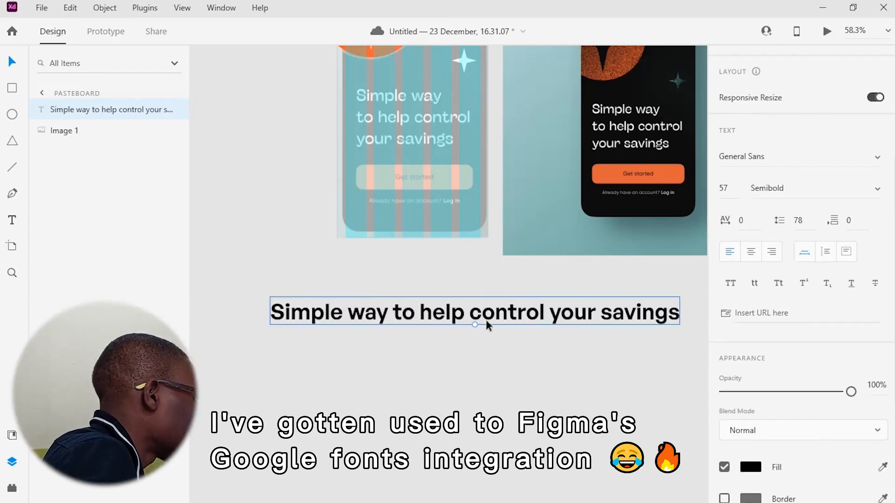
double_click(485, 321)
key("ctrl+c")
left_click(394, 307)
key("Return")
left_click(428, 342)
key("Return")
key("Escape")
Set the headline size to 45 and place it over the reference headline on the artboard
left_click(734, 190)
key("Down")
key("Down")
key("Down")
key("Down")
key("Down")
key("Down")
key("Down")
key("Down")
key("Down")
key("Down")
key("Down")
key("Down")
left_click_drag(354, 342, 439, 124)
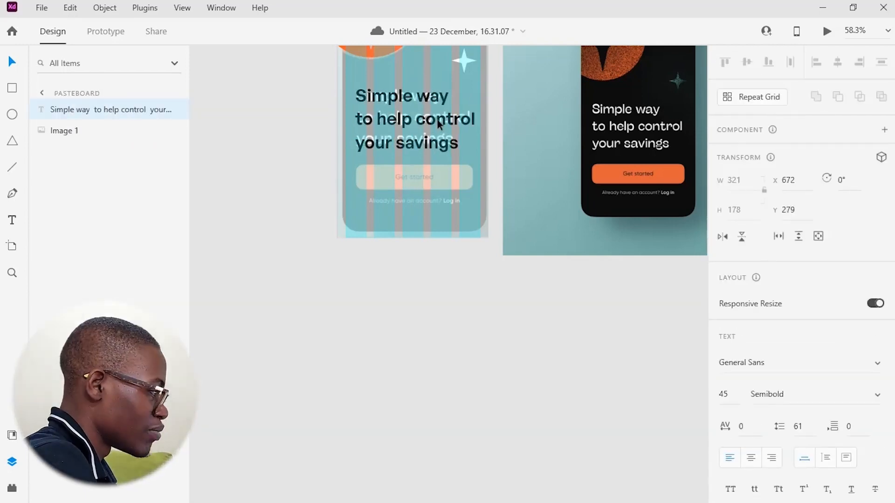
Reduce the headline's line spacing to 54
scroll(772, 360, "down", 3)
left_click(797, 330)
key("Down")
key("Down")
key("Down")
key("Down")
key("Down")
key("Down")
key("Down")
left_click(607, 430)
scroll(485, 187, "up", 3)
left_click(485, 171)
left_click_drag(485, 170, 273, 443)
Draw a rectangle for the button below the artboard
scroll(373, 326, "left", 3)
key("r")
left_click_drag(527, 190, 677, 223)
key("v")
left_click_drag(578, 207, 578, 394)
Add a 'Get started' text and move it into the button rectangle
double_click(429, 390)
key("ctrl+a")
type("Get started")
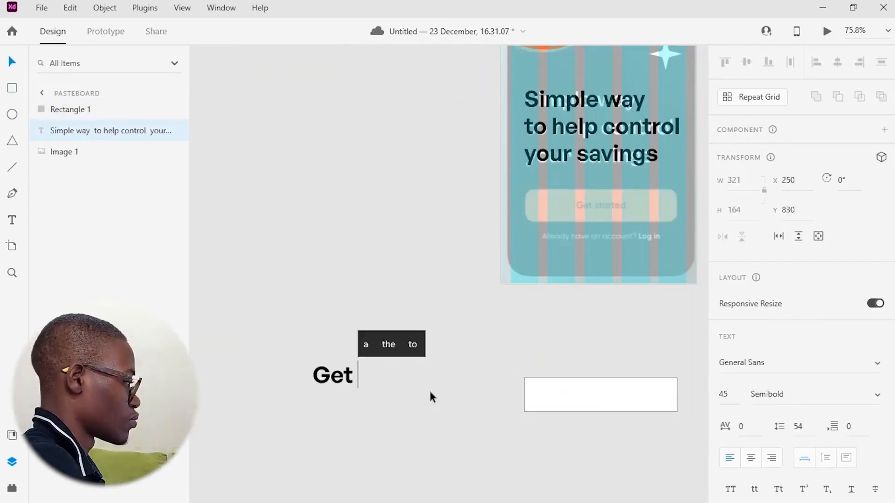
key("Escape")
left_click_drag(395, 376, 606, 397)
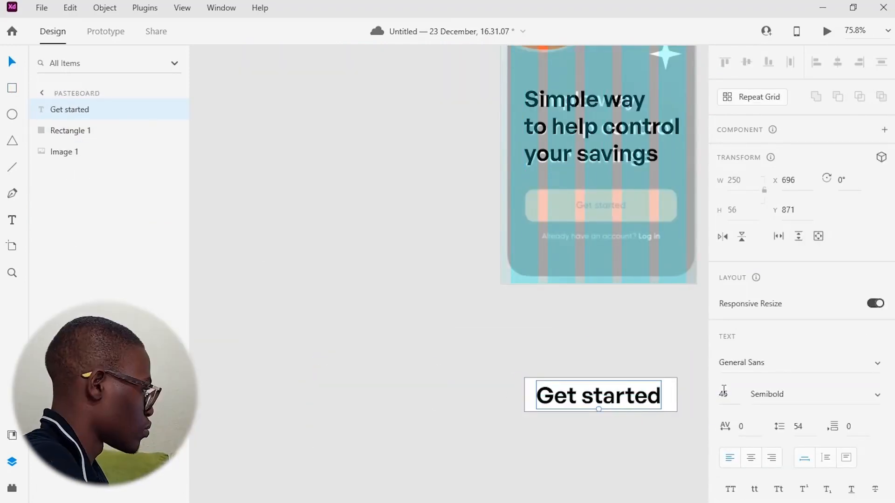
Set the 'Get started' text to size 30 and Medium weight
double_click(606, 397)
key("ctrl+a")
left_click(724, 393)
type("30")
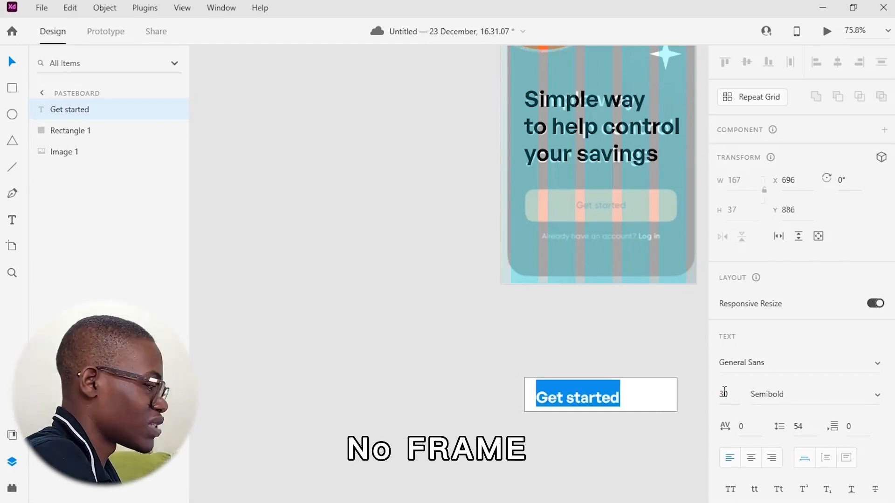
left_click(878, 395)
left_click(805, 340)
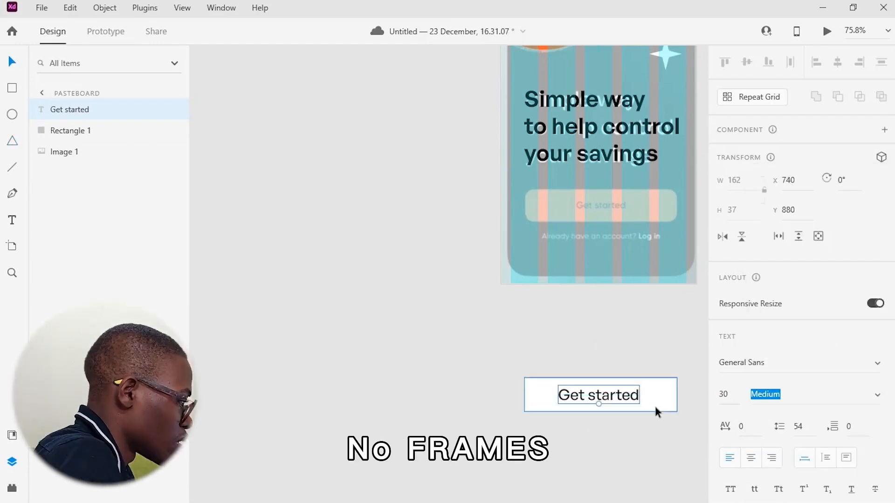
Select the button text and rectangle together and group them
left_click(657, 408, "shift")
scroll(793, 355, "down", 3)
left_click_drag(656, 407, 574, 373)
left_click(724, 340)
key("ctrl+g")
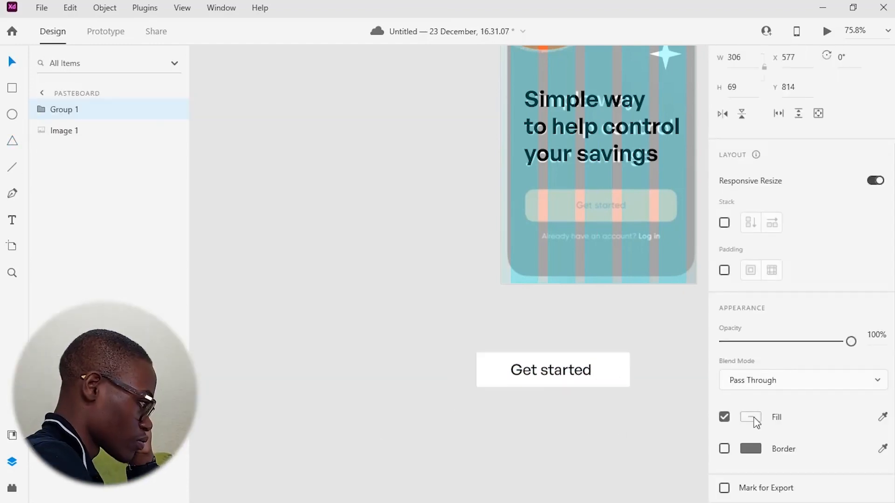
Try to change the button group's fill colour
left_click(754, 418)
left_click(562, 339)
key("ctrl+z")
key("ctrl+z")
scroll(592, 414, "up", 1)
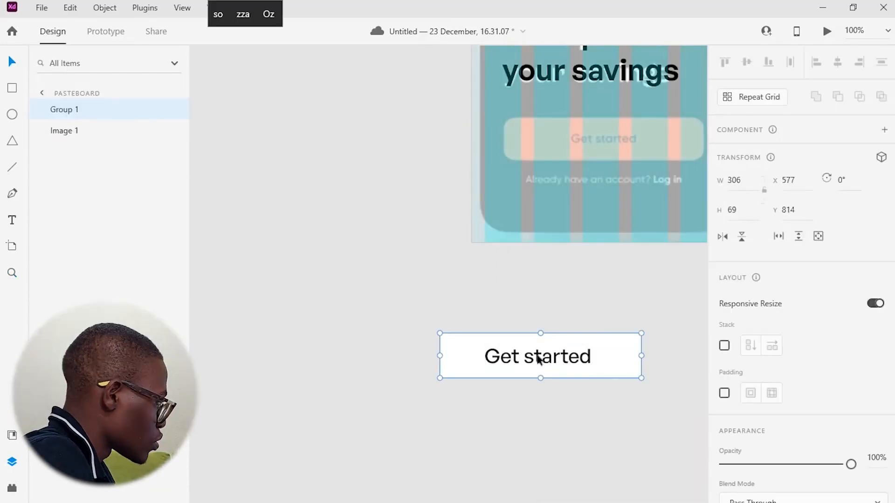
Sample a light blue from the reference into the button rectangle's fill
double_click(546, 370)
scroll(765, 391, "down", 3)
left_click(754, 371)
left_click(704, 423)
left_click(644, 237)
left_click(518, 411)
scroll(517, 411, "down", 2)
left_click(131, 155)
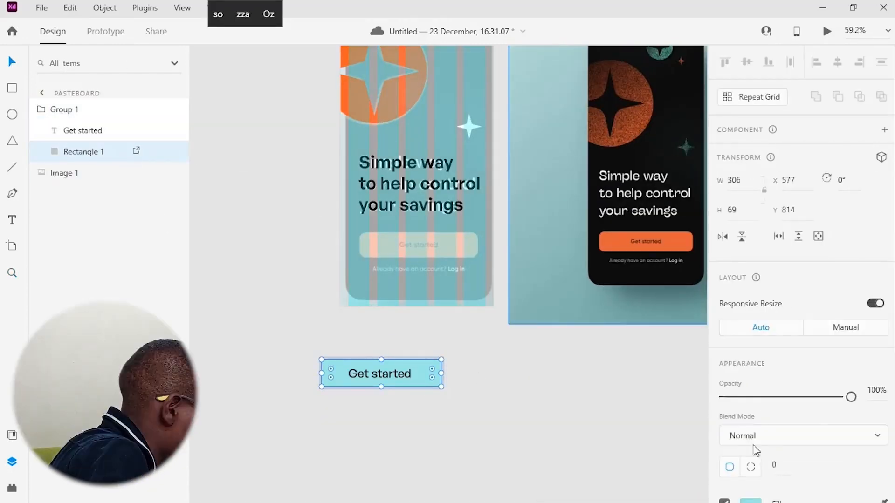
Sample the star's orange into the button rectangle's fill
scroll(757, 451, "down", 3)
scroll(764, 368, "down", 2)
left_click(751, 280)
left_click(704, 338)
left_click(356, 89)
left_click(423, 374)
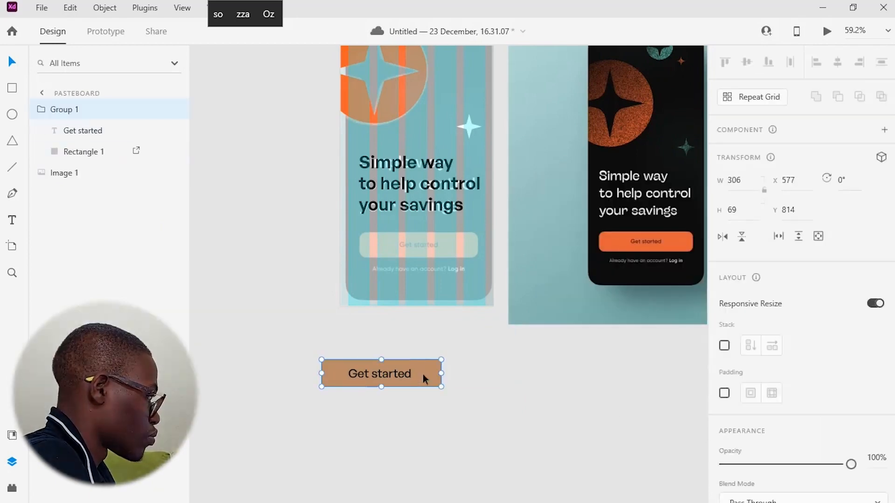
Fill the button rectangle with the orange sampled from the reference's Get started button
double_click(423, 374)
left_click(753, 371)
left_click(703, 424)
left_click(549, 220)
left_click(420, 382)
left_click(299, 347)
double_click(289, 346)
scroll(779, 394, "down", 4)
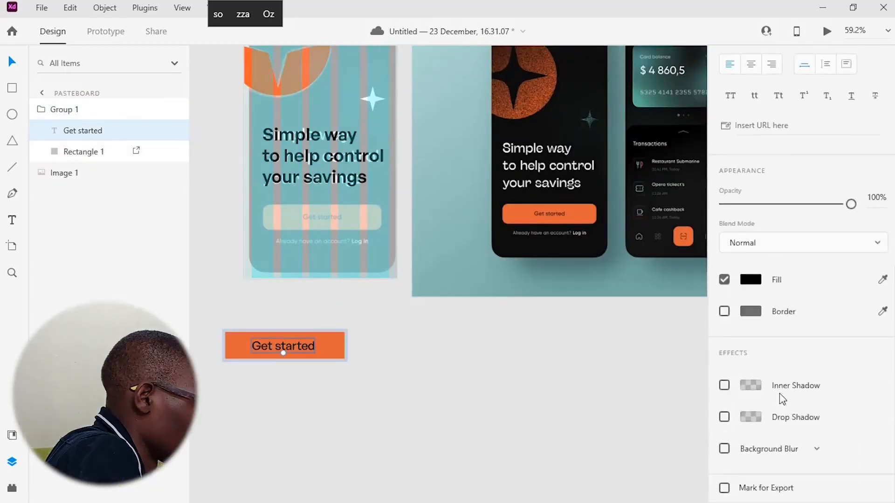
Set the button rectangle's corner radius to 20
scroll(782, 400, "up", 5)
left_click(875, 344)
left_click(840, 378)
left_click(499, 400)
left_click_drag(500, 400, 682, 412)
left_click(490, 359)
scroll(842, 245, "down", 2)
left_click(162, 153)
left_click(775, 243)
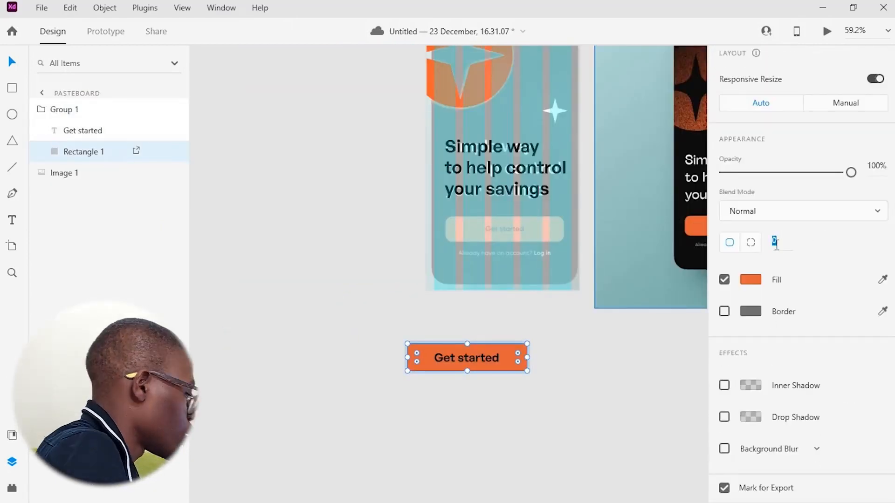
type("20")
Try to paste a copy of the headline text as a new text layer on the pasteboard
left_click(526, 377)
scroll(495, 233, "up", 5)
double_click(456, 225)
left_click_drag(466, 358, 453, 306)
mouse_move(77, 131)
left_mouse_down()
mouse_move(76, 179)
mouse_move(81, 134)
left_mouse_up()
double_click(449, 304)
key("BackSpace")
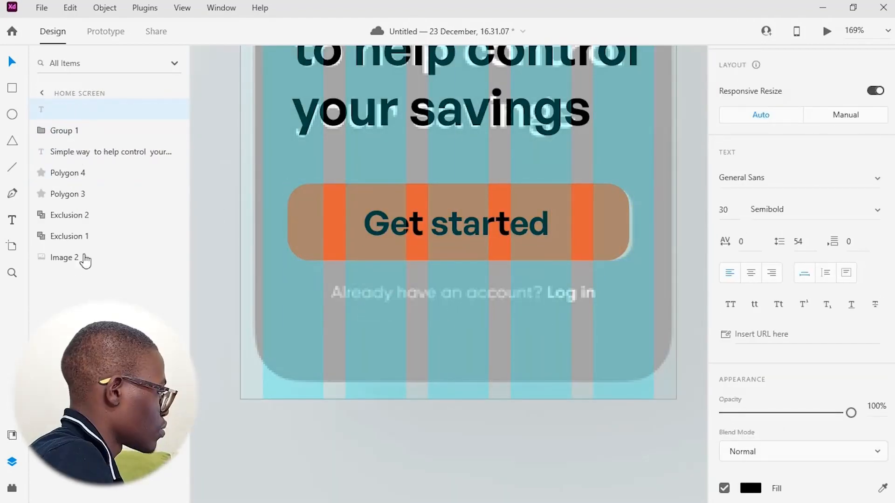
left_click(12, 220)
left_click(419, 326)
left_click(11, 63)
scroll(550, 363, "down", 6)
scroll(545, 369, "down", 2)
left_click(12, 220)
left_click(441, 394)
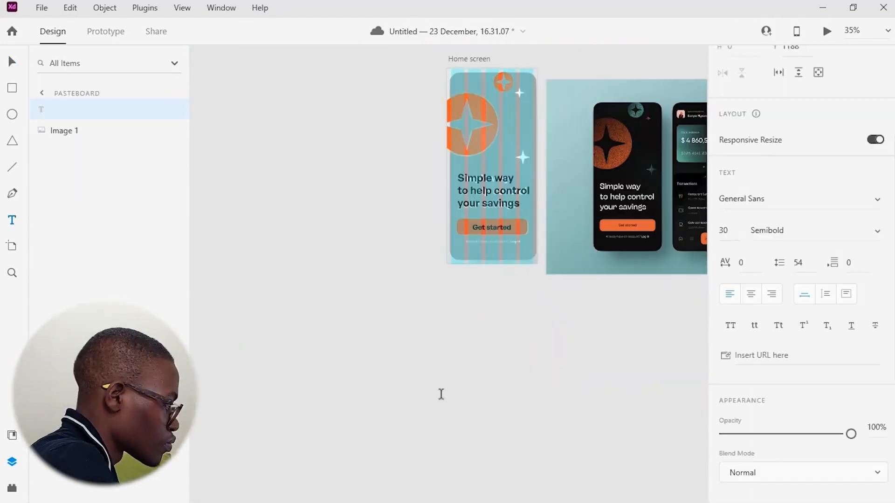
key("ctrl+v")
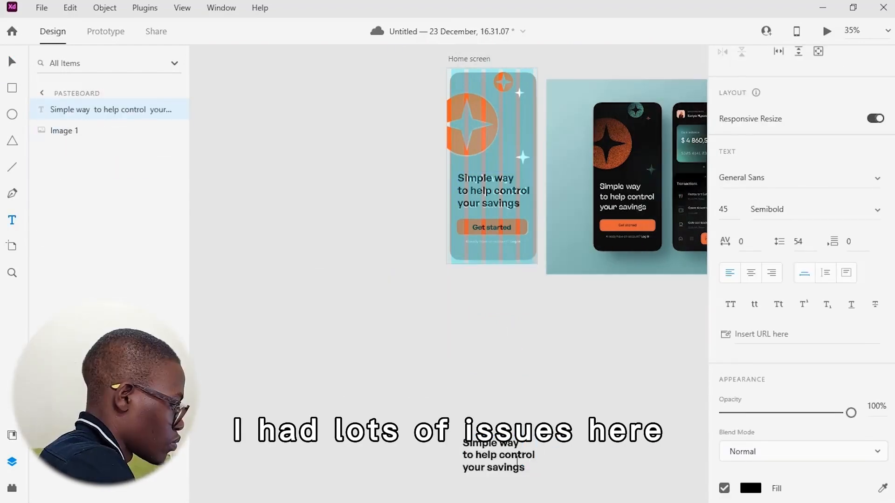
Try to trim the pasted text down to just 'Simple way'
left_click(18, 62)
scroll(525, 401, "down", 2)
scroll(525, 401, "up", 8)
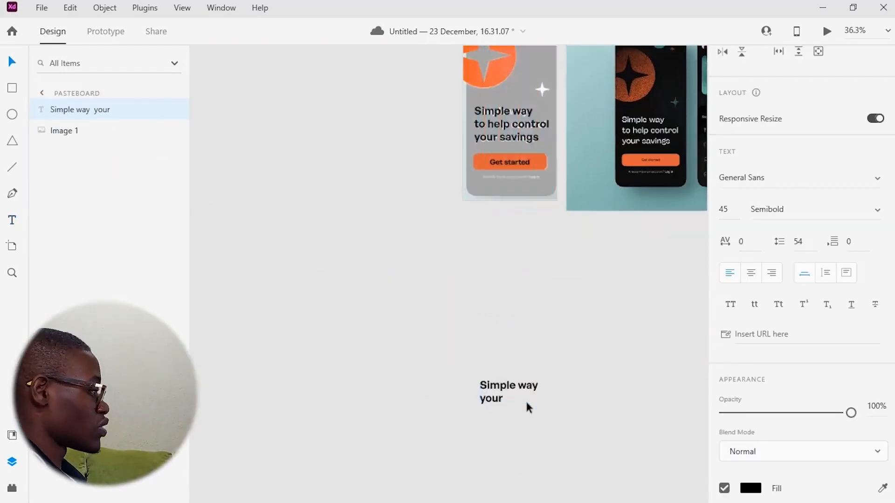
double_click(462, 299)
double_click(404, 333)
left_click(481, 282)
scroll(773, 383, "up", 4)
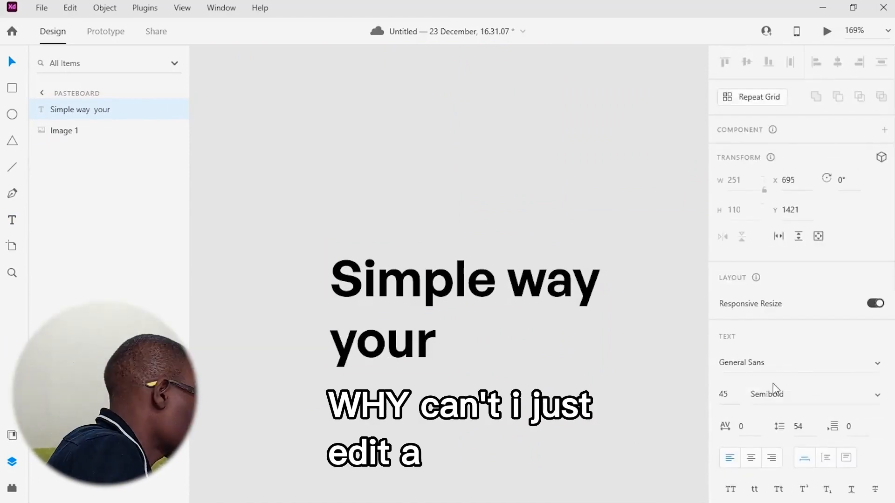
scroll(773, 384, "down", 4)
double_click(384, 329)
key("BackSpace")
left_click_drag(424, 282, 506, 283)
left_click(12, 220)
left_click(847, 273)
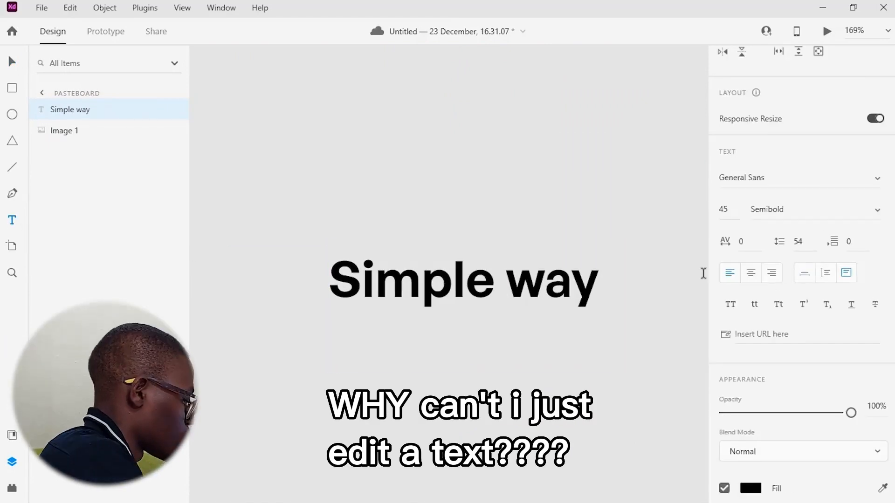
key("ctrl+a")
left_click(541, 282)
left_click(12, 61)
left_click(459, 282)
key("ctrl+0")
left_click(42, 93)
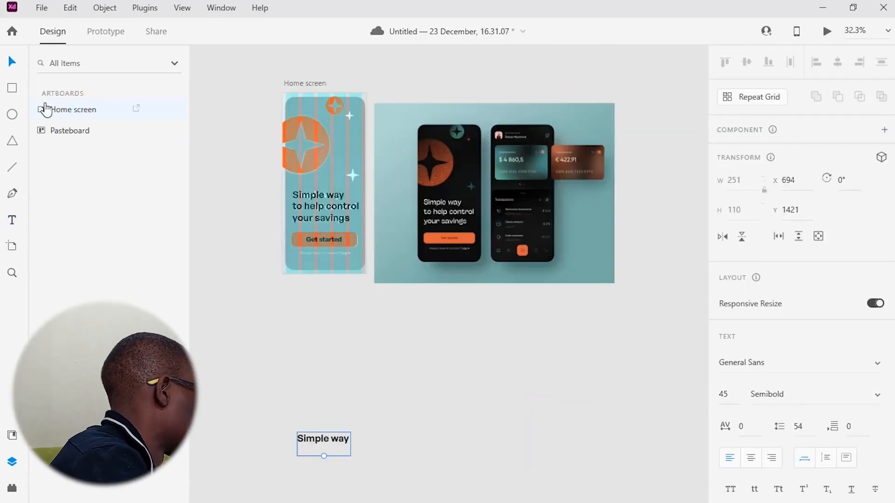
Move the 'Simple way' text under the button on the artboard, then delete it
double_click(69, 130)
left_click(69, 130)
left_click_drag(300, 83, 217, 93)
left_click_drag(307, 438, 222, 266)
left_click_drag(222, 265, 345, 252)
double_click(364, 254)
key("ctrl+a")
scroll(825, 121, "up", 5)
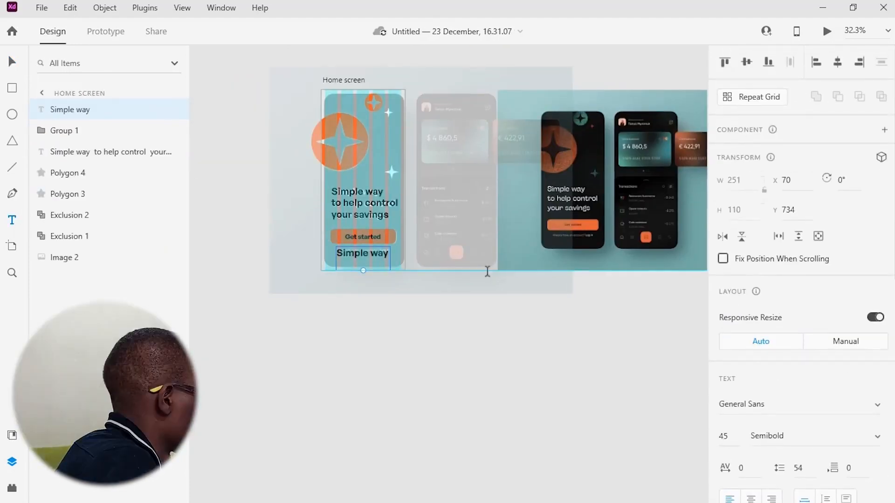
key("ctrl+3")
double_click(440, 266)
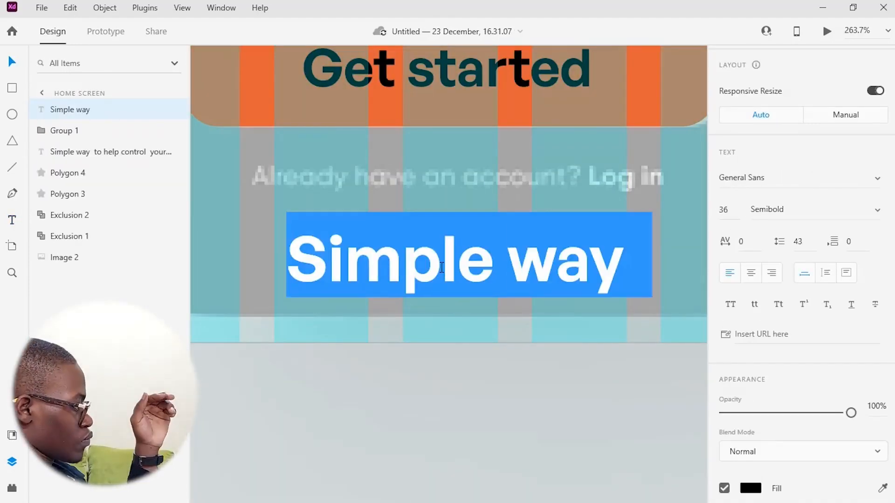
left_click(12, 222)
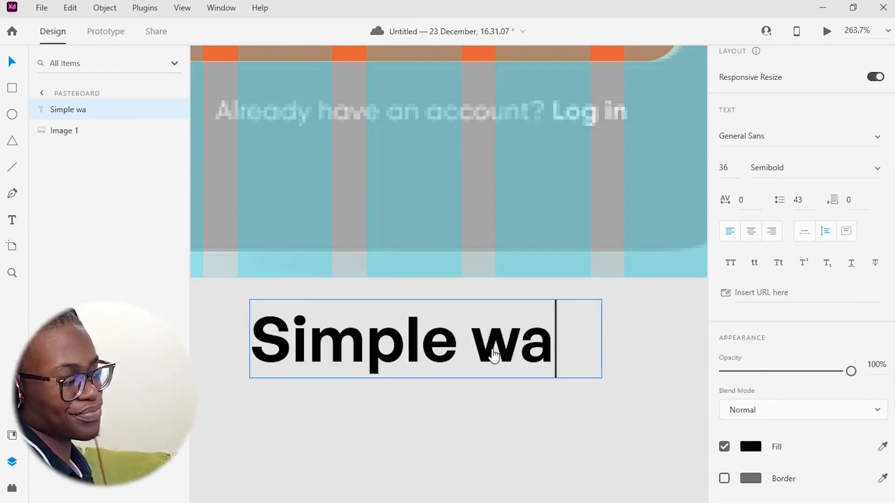
key("Escape")
scroll(799, 458, "down", 2)
scroll(714, 416, "down", 2)
key("Delete")
left_click(13, 221)
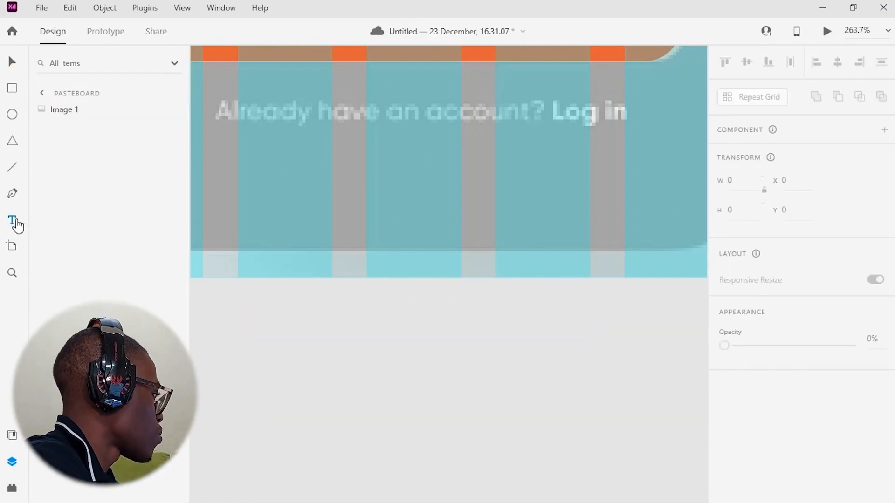
Create a text line reading 'Already have an account? Log in' on the pasteboard
left_click(326, 348)
type("Already have an account? Log in")
key("Escape")
scroll(556, 325, "down", 5)
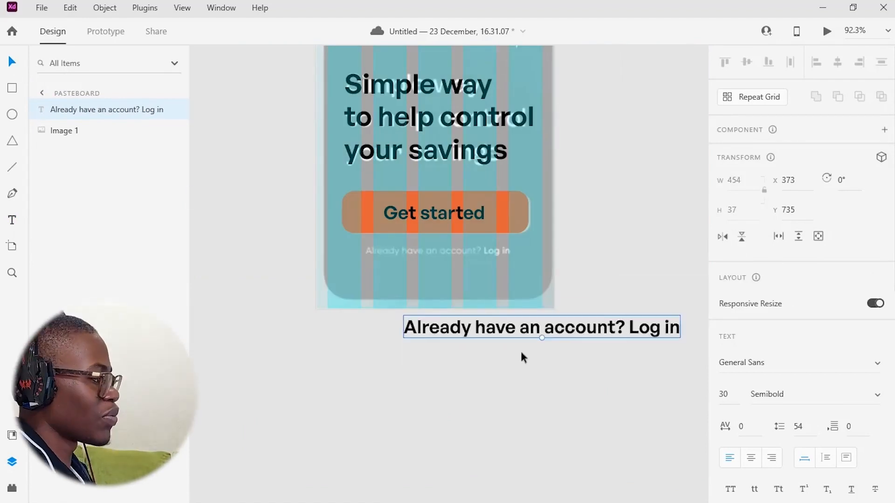
Move the login text onto the artboard below the Get started button and set its font size to 16
left_click_drag(518, 328, 480, 339)
scroll(791, 444, "down", 3)
left_click(723, 259)
type("25")
key("Return")
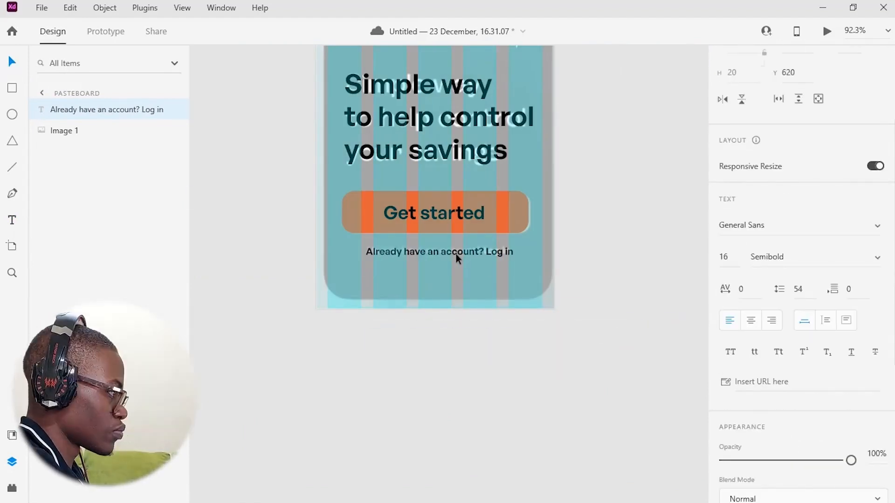
Colour the login text white (fff), centre-align it and set its weight to Medium
scroll(786, 176, "up", 3)
left_click(838, 62)
scroll(786, 224, "down", 5)
left_click(751, 439)
type("fff")
left_click(877, 164)
left_click(776, 197)
scroll(773, 224, "up", 5)
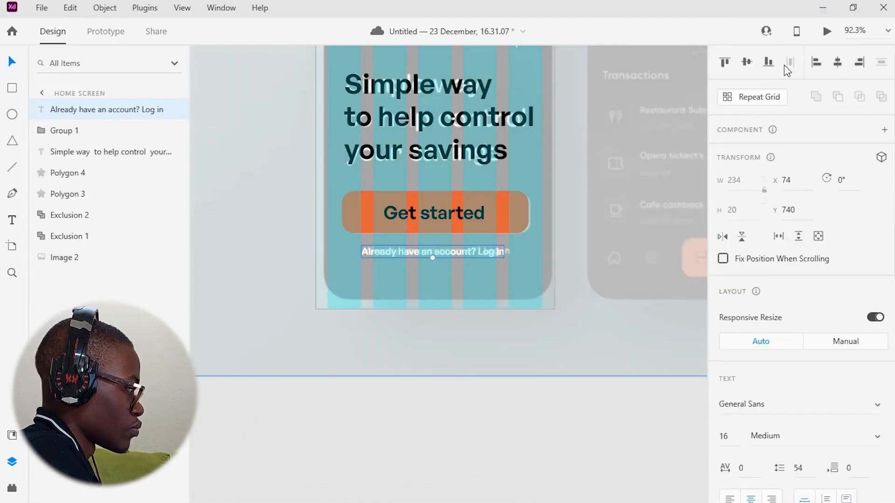
Move the reference image out of the artboard onto the pasteboard below
left_click(536, 424)
left_click(508, 293)
scroll(508, 292, "down", 5)
left_click_drag(508, 293, 530, 419)
scroll(536, 406, "up", 4)
left_click_drag(768, 369, 851, 369)
scroll(506, 420, "down", 5)
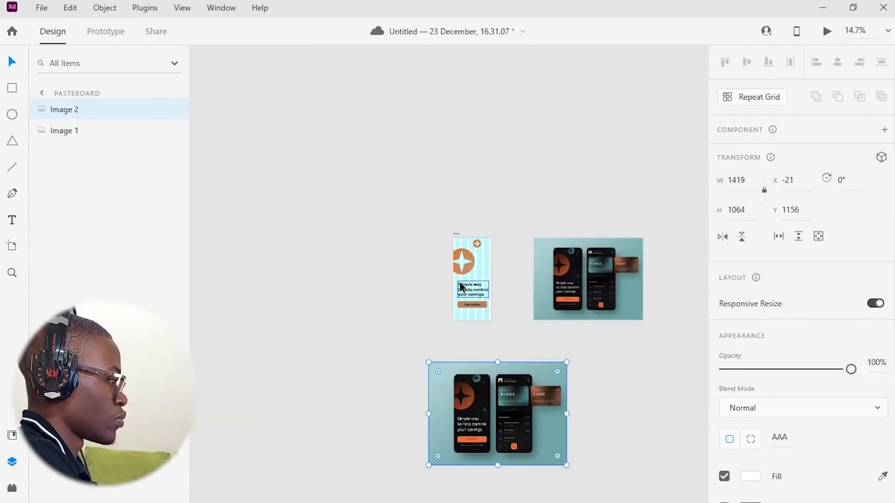
Set the artboard's background fill to 000
scroll(462, 288, "up", 5)
left_click(580, 132)
scroll(788, 280, "down", 4)
left_click(751, 229)
type("000")
left_click_drag(565, 264, 619, 212)
Colour the headline text white (fff)
scroll(495, 261, "down", 3)
left_click(471, 210)
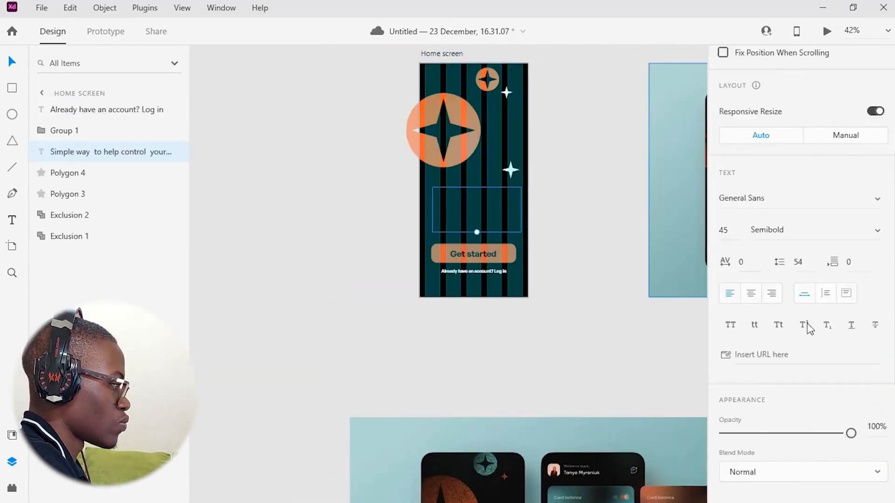
scroll(811, 329, "down", 5)
left_click(751, 376)
type("fff")
left_click(585, 224)
Generate a black noise rectangle with the Noisemaker plugin and place it over the star circle copy
left_click(14, 490)
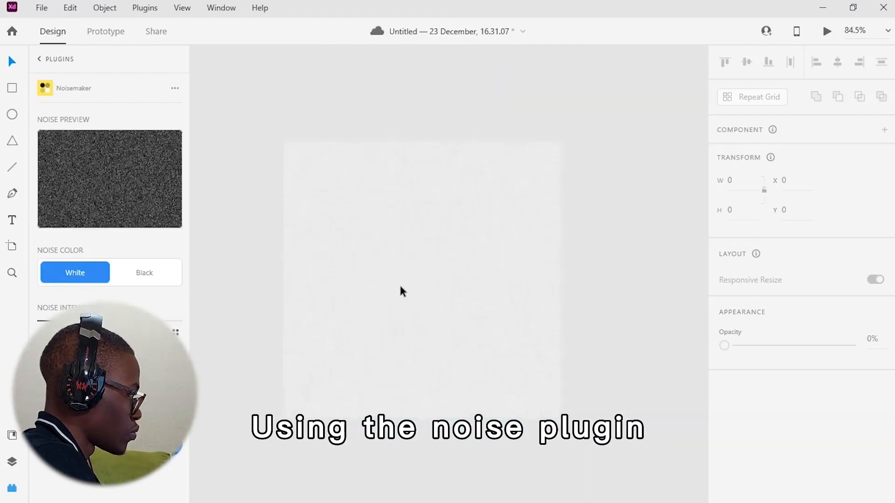
left_click(399, 292)
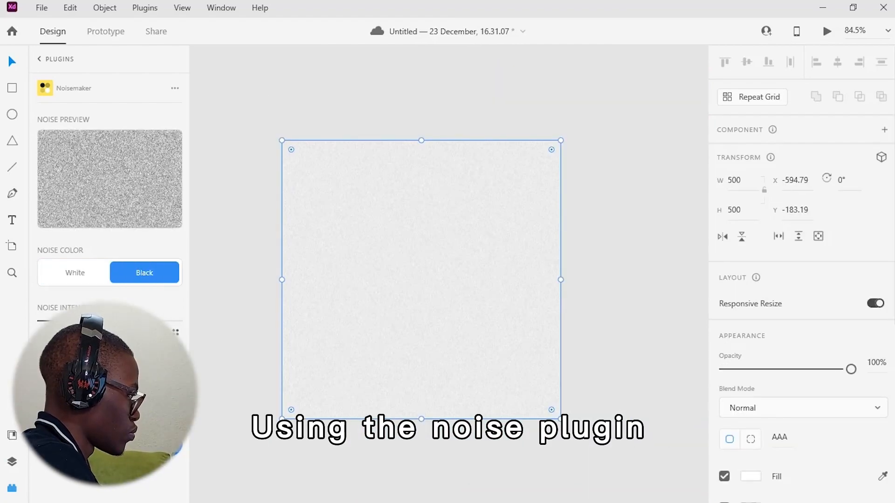
scroll(422, 320, "down", 5)
left_click_drag(421, 321, 628, 276)
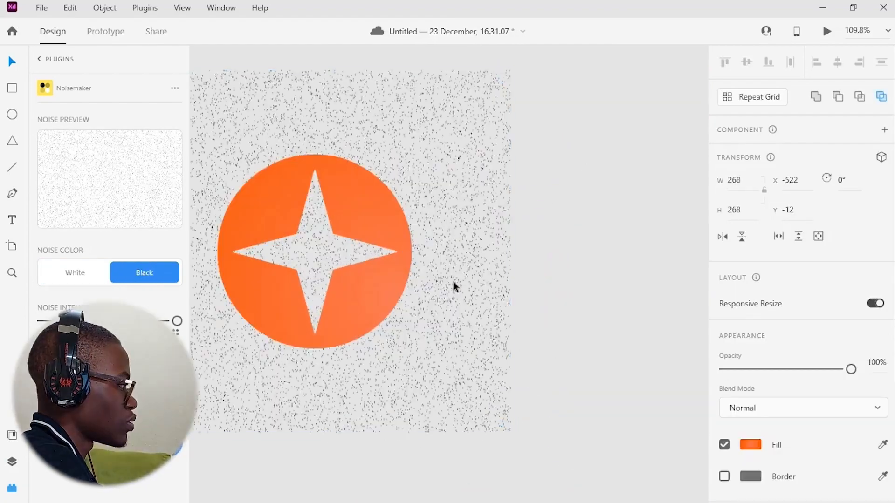
Bring the noise rectangle to the top of the pasteboard layers
left_click(274, 169)
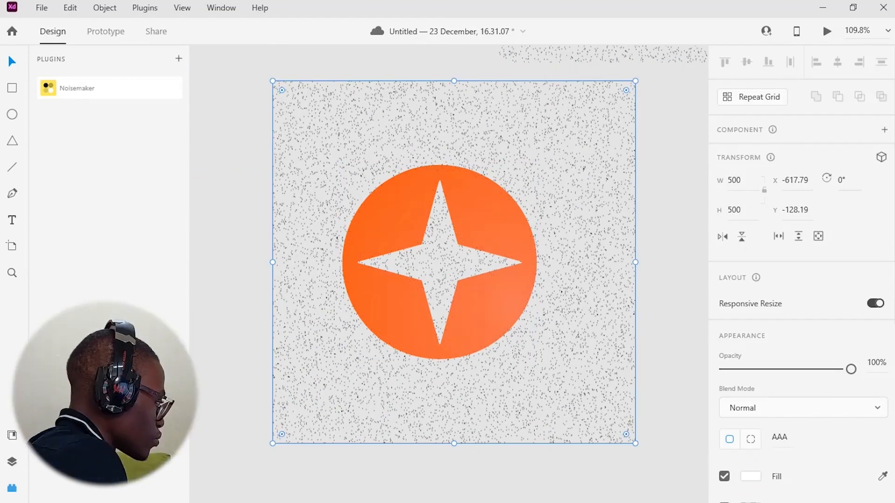
left_click(13, 462)
left_click_drag(71, 194, 71, 102)
left_click(69, 130, "shift")
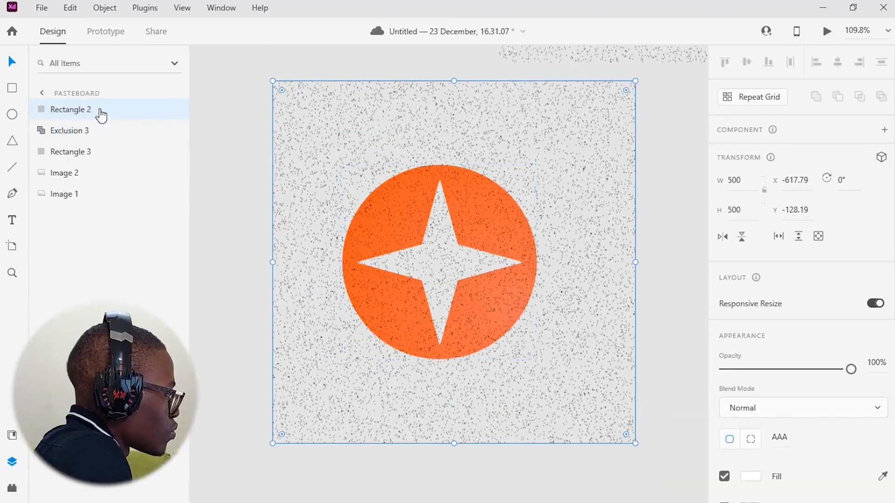
Try to mask the noise rectangle with the star circle shape
left_click(93, 131, "shift")
right_click(458, 210)
left_click(505, 199)
scroll(765, 345, "down", 3)
left_click(750, 354)
left_click(724, 354)
key("ctrl+z")
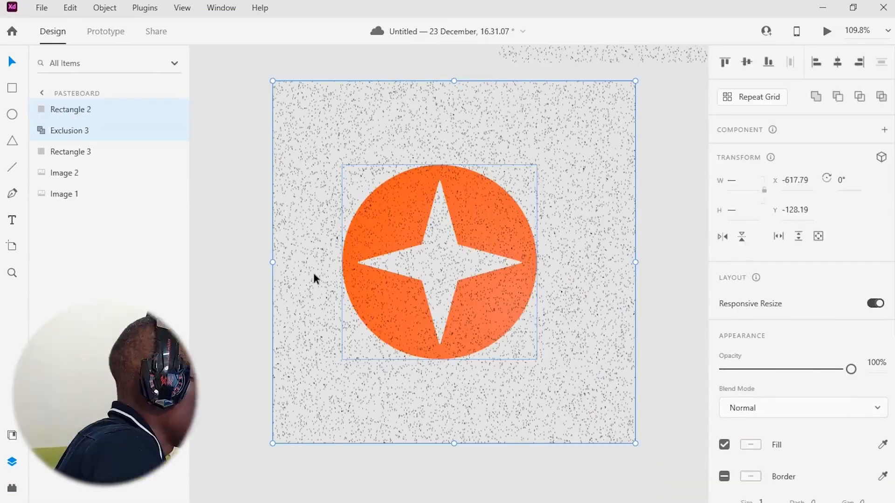
Mask the noise rectangle with the orange star circle shape
right_click(488, 283)
left_click(535, 198)
scroll(774, 420, "down", 3)
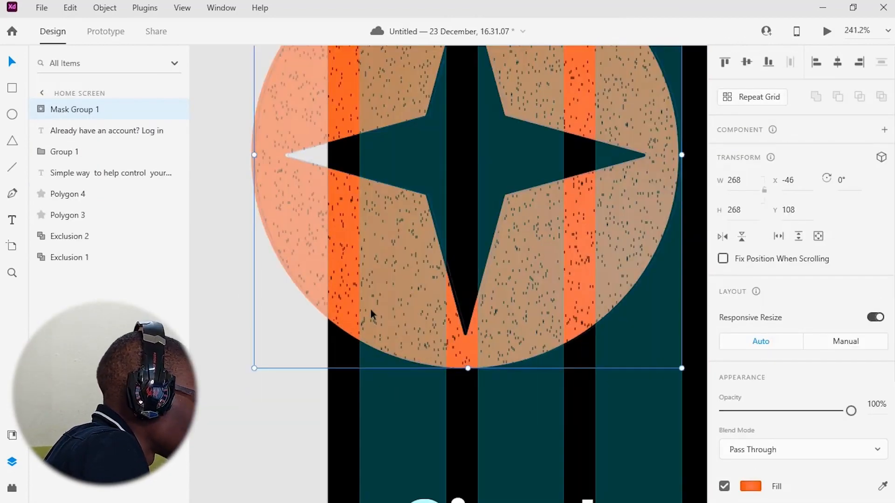
Try to move the noise-masked star circle, then undo the move
scroll(371, 310, "up", 3)
scroll(487, 275, "down", 6)
left_click_drag(450, 292, 564, 290)
key("ctrl+z")
scroll(406, 302, "left", 2)
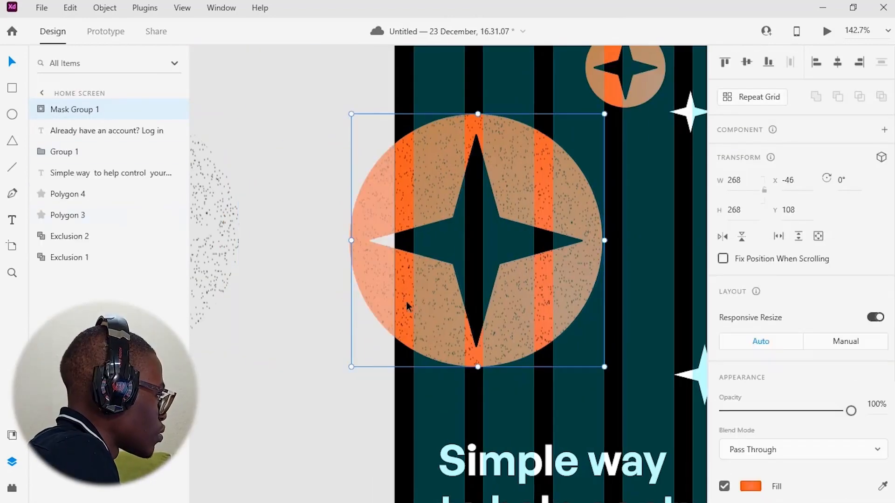
Arrange a small white star above a noise rectangle on the pasteboard
right_click(66, 258)
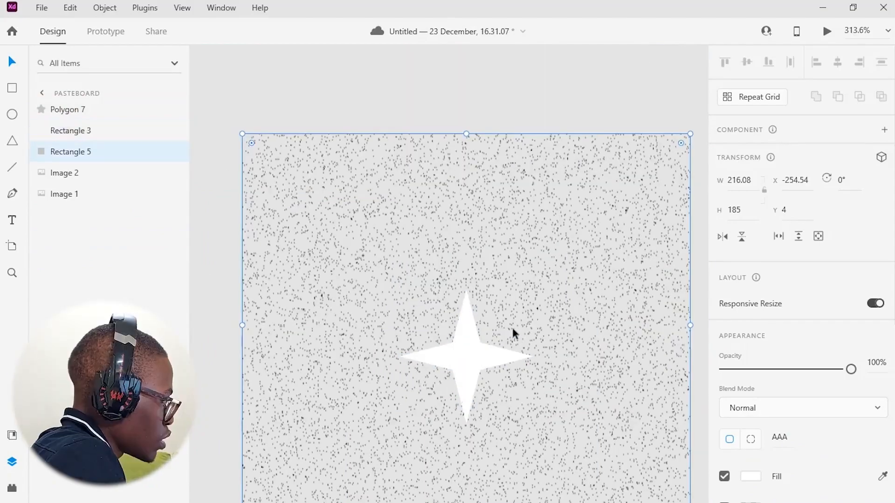
key("ctrl+bracketright")
key("ctrl+shift+bracketleft")
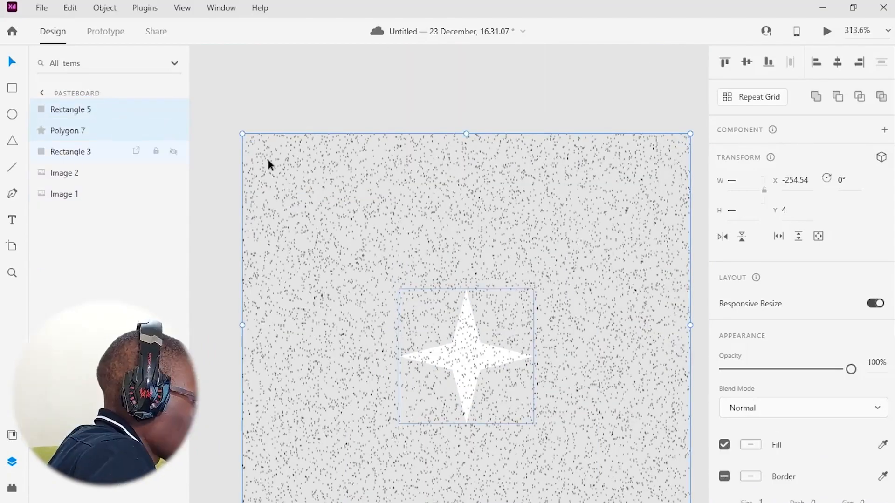
key("ctrl+k")
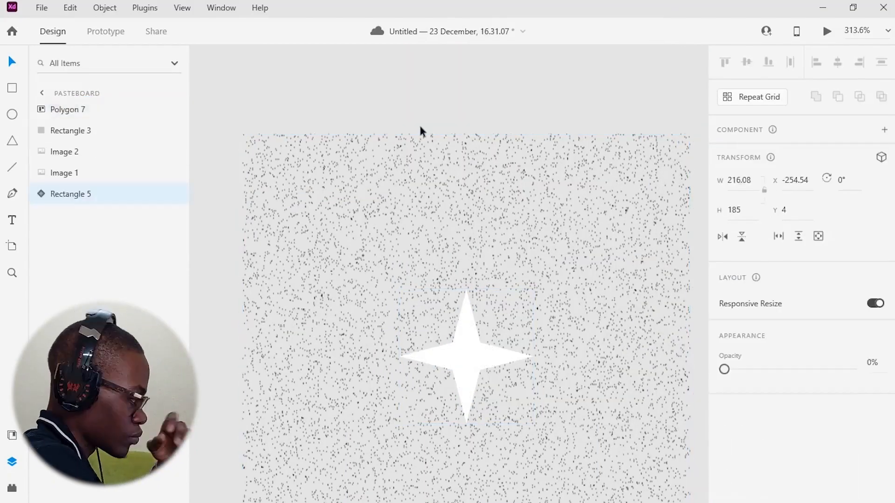
left_click_drag(471, 362, 471, 358)
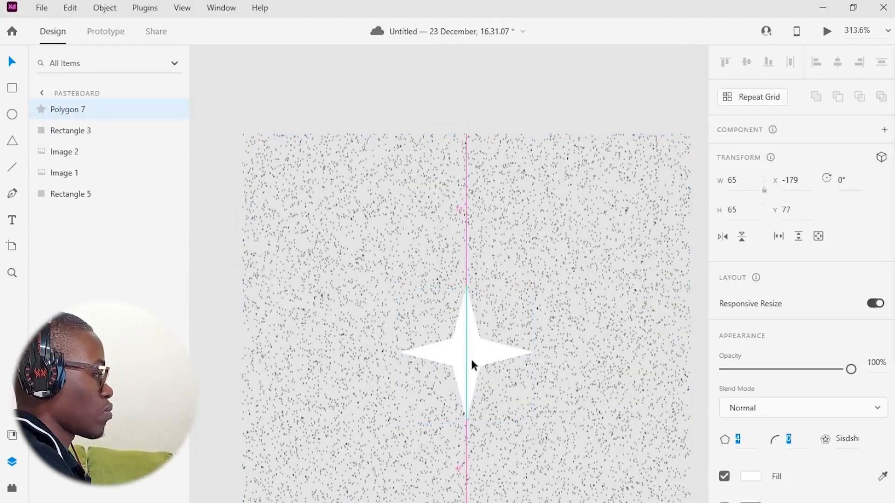
Resize the noise rectangle to closely surround the small white star
left_click(550, 298, "shift")
left_click_drag(629, 229, 438, 229)
left_click_drag(310, 261, 521, 321)
left_click_drag(520, 99, 522, 189)
left_click_drag(521, 482, 521, 387)
left_click(523, 291)
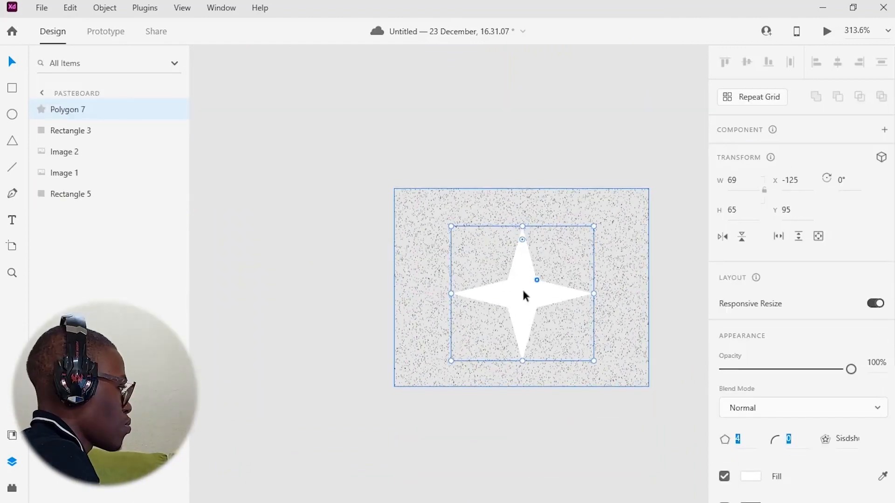
Mask the noise rectangle with the small white star shape
key("Escape")
left_click(88, 174)
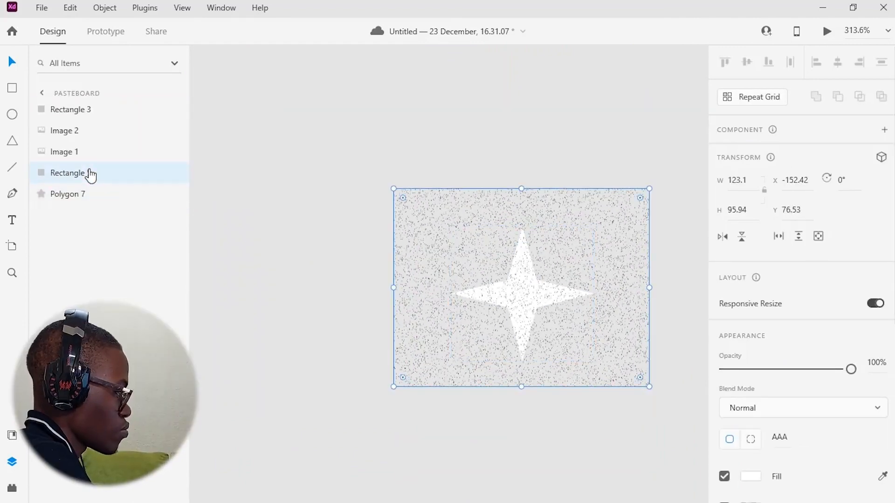
left_click(68, 194, "shift")
right_click(531, 280)
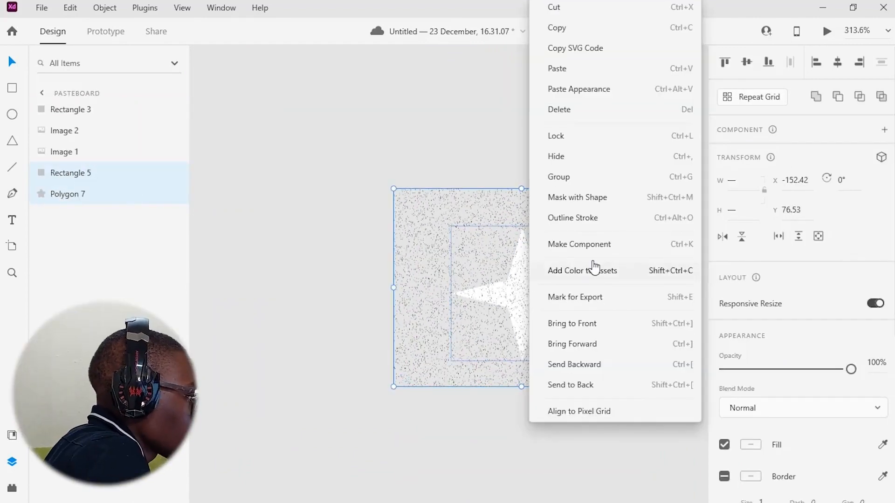
left_click(595, 197)
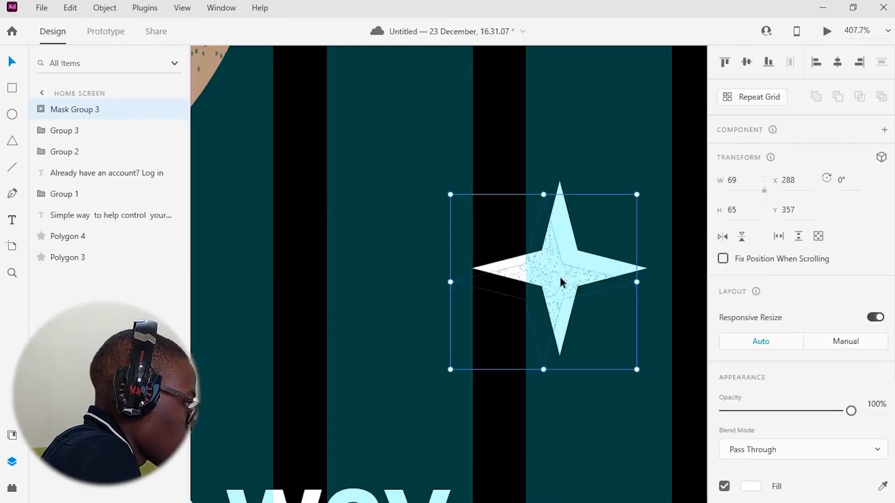
Scale the noise-textured star to about 45 × 45 and place it beside the small circle star
scroll(482, 325, "down", 3)
scroll(417, 174, "up", 4)
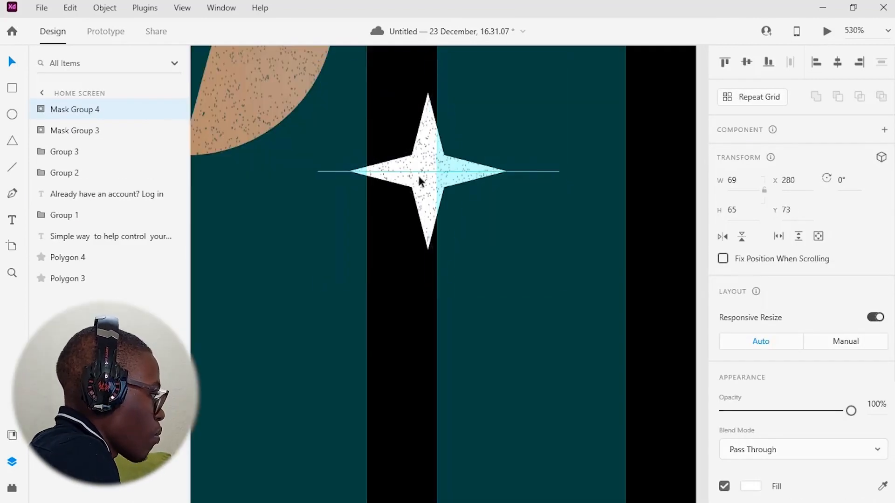
left_click_drag(428, 286, 428, 244)
left_click_drag(550, 171, 504, 171)
scroll(419, 163, "up", 5)
left_click_drag(490, 470, 490, 495)
left_click_drag(526, 172, 533, 385)
left_click_drag(496, 147, 496, 122)
scroll(536, 269, "down", 2)
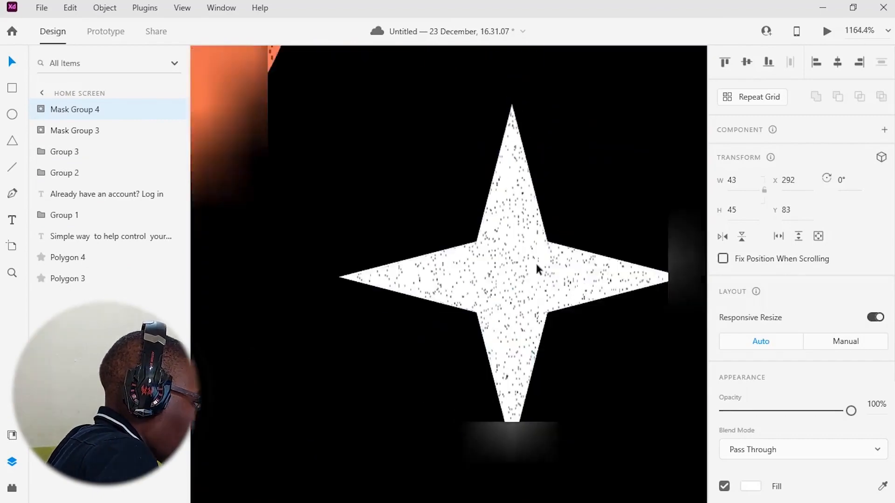
left_click_drag(537, 269, 410, 257)
left_click_drag(542, 264, 557, 264)
left_click_drag(212, 264, 205, 264)
Change the small circle star group's fill to light blue using the hue slider
scroll(444, 219, "down", 10)
left_click(422, 206)
scroll(767, 340, "down", 5)
left_click(751, 321)
scroll(452, 247, "up", 3)
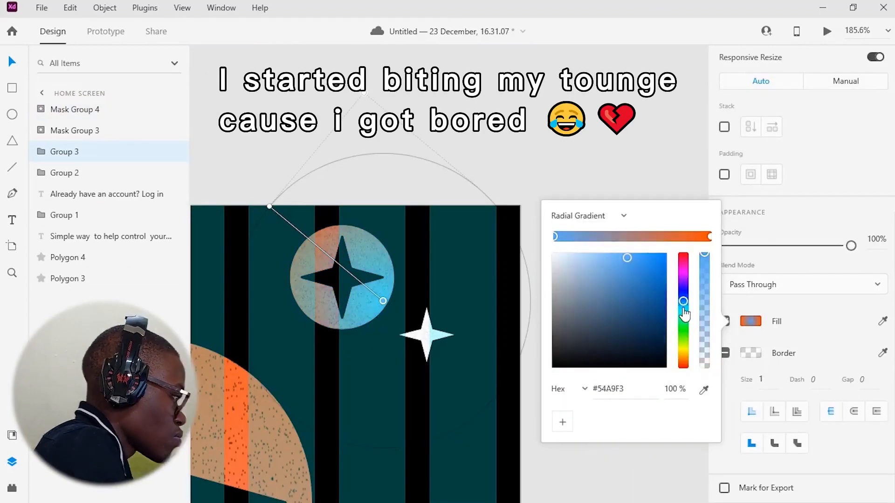
left_click_drag(683, 275, 684, 310)
left_click(428, 346)
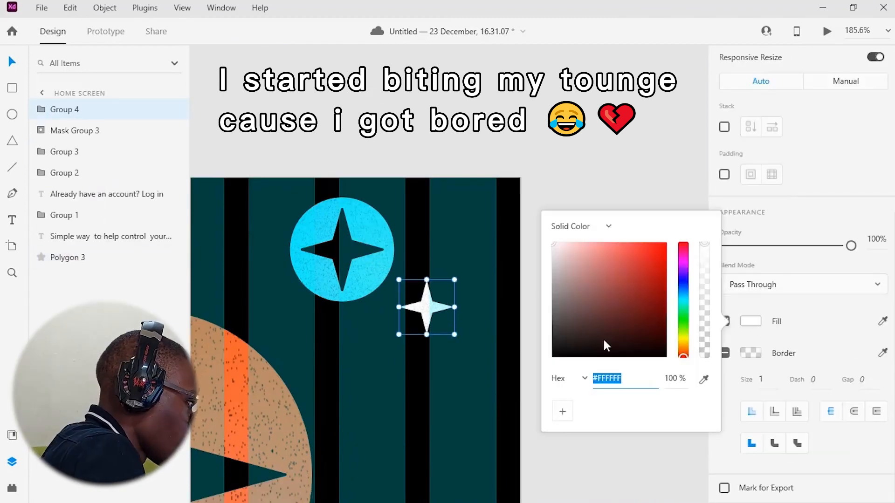
Group the larger white star together with its noise mask group
left_click_drag(605, 343, 680, 232)
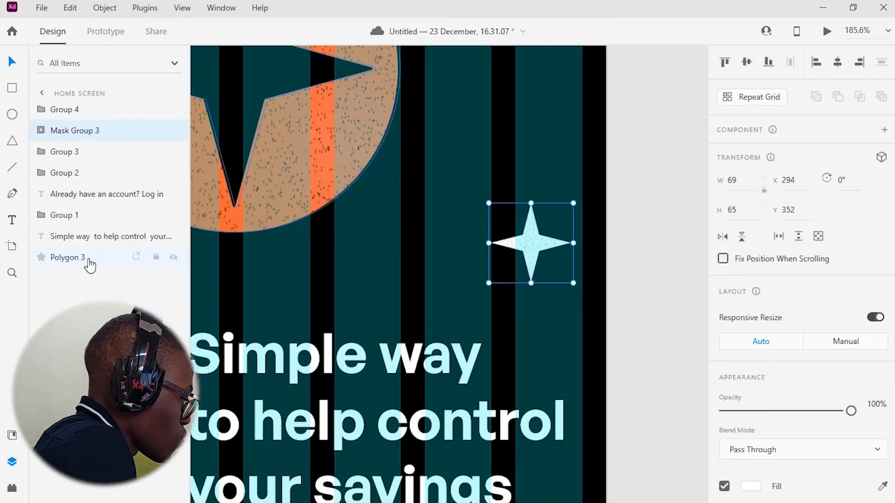
left_click(88, 264, "ctrl")
key("ctrl+g")
Fill the grouped star with blue sampled by the eyedropper and reposition it on the artboard
scroll(757, 446, "down", 3)
left_click(755, 445)
left_click(703, 450)
scroll(406, 182, "up", 4)
scroll(406, 182, "down", 5)
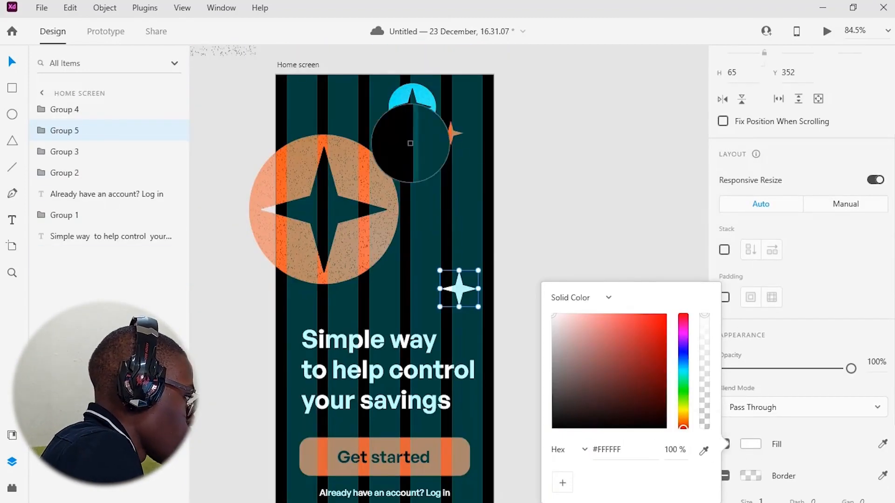
left_click(408, 127)
left_click(522, 298)
scroll(522, 298, "down", 4)
left_click_drag(527, 332, 507, 377)
Adjust the large orange circle's radial gradient handles and lower a gradient stop's opacity
left_click(387, 282)
scroll(755, 373, "down", 4)
left_click(751, 375)
left_click_drag(298, 194, 285, 192)
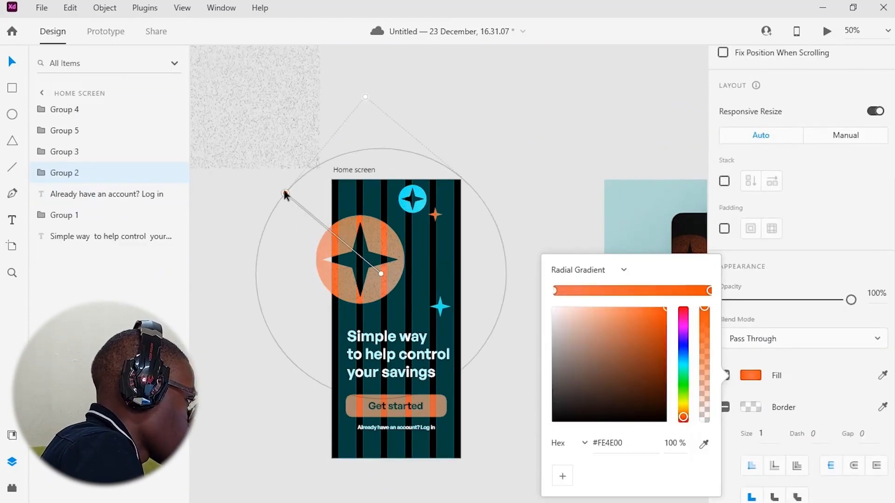
left_click_drag(381, 275, 398, 297)
left_click_drag(318, 239, 318, 217)
left_click_drag(704, 317, 705, 397)
scroll(757, 423, "up", 1)
left_click(751, 387)
left_click_drag(706, 359, 704, 377)
Fade the blue circle star's fill by lowering a gradient stop's opacity
left_click(415, 202)
scroll(734, 351, "down", 5)
left_click(751, 320)
left_click_drag(705, 259, 705, 403)
Switch the small blue star's fill to a radial gradient
left_click(443, 309)
left_click(751, 375)
left_click(587, 270)
left_click(580, 305)
left_click(709, 292)
Give the small orange star a radial gradient fill with a faded outer stop
left_click(435, 215)
left_click(751, 375)
left_click(588, 270)
left_click(594, 298)
left_click(709, 291)
left_click_drag(704, 310, 704, 403)
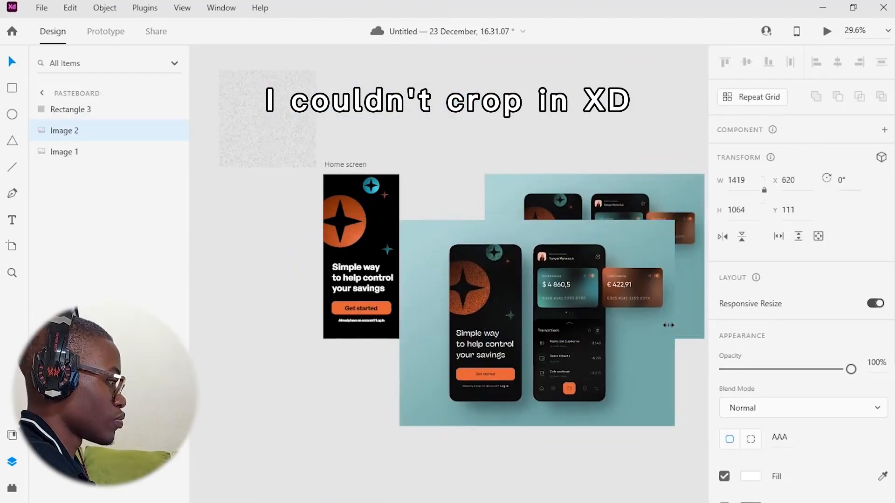
Try to crop the reference mockup image by resizing it
left_click_drag(670, 324, 695, 335)
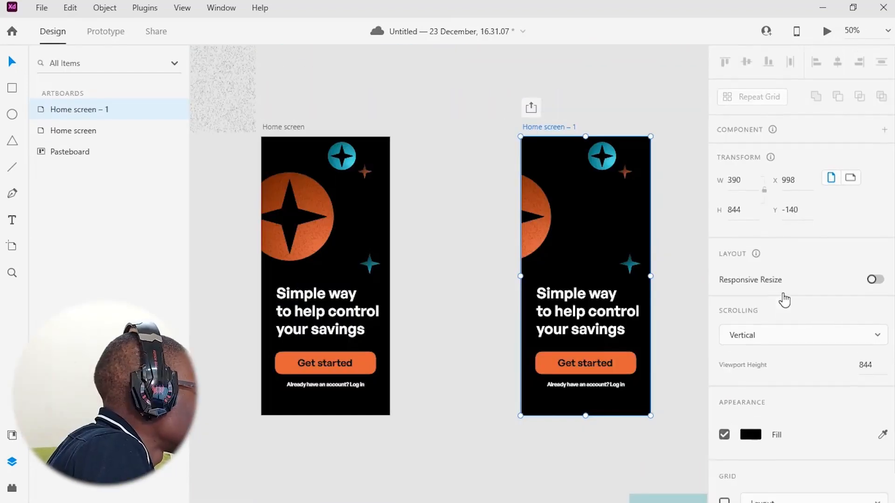
Wire Home screen to Home screen – 1 with a Time trigger, 0.8 s delay and Auto-Animate
left_click(105, 31)
left_click(384, 262)
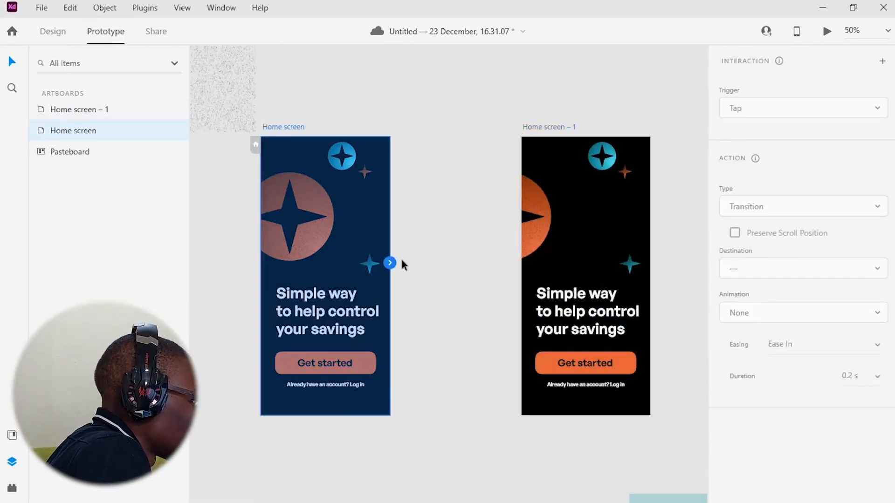
left_click_drag(528, 286, 534, 288)
left_click(772, 112)
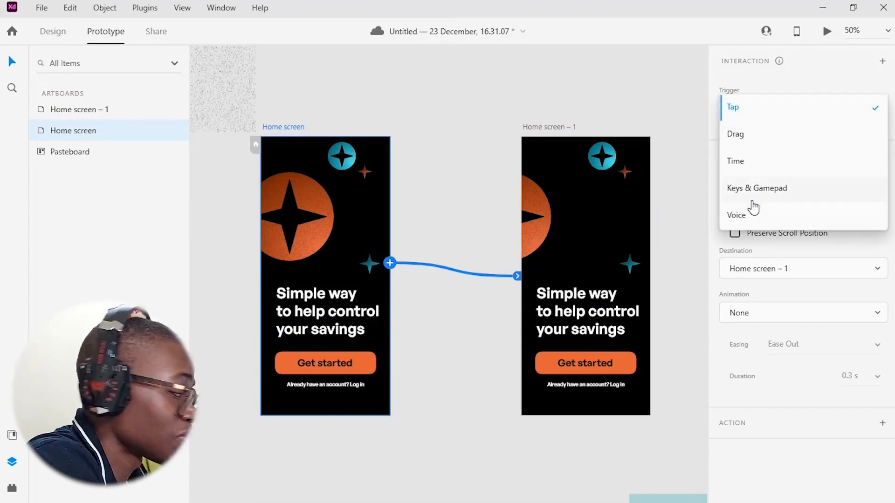
left_click(763, 163)
left_click(805, 141)
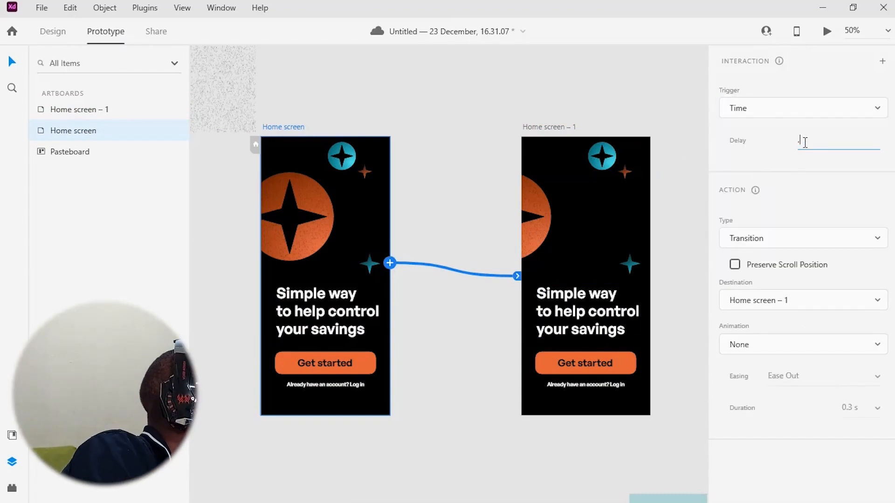
left_click(773, 238)
left_click(779, 245)
left_click(807, 283)
left_click(807, 285)
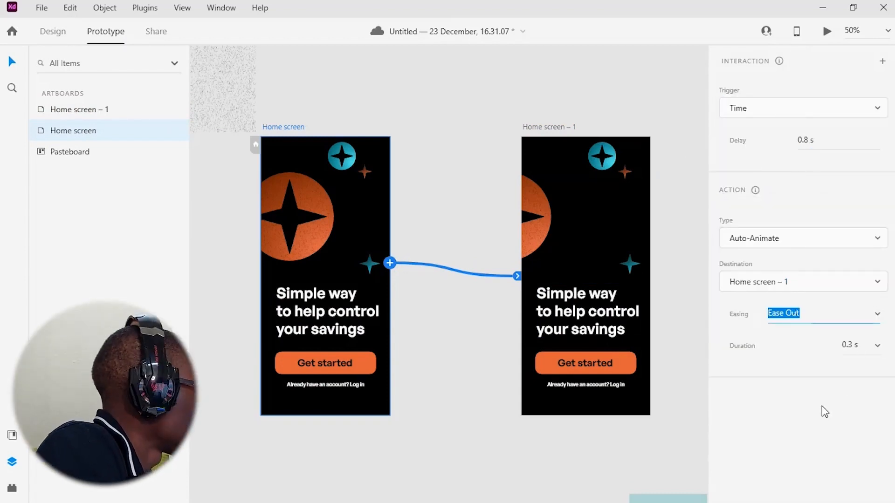
Move the circle and star graphics off the Home screen – 1 artboard
left_click_drag(533, 236, 491, 236)
left_click_drag(606, 159, 640, 120)
left_click_drag(623, 174, 681, 225)
left_click(629, 265)
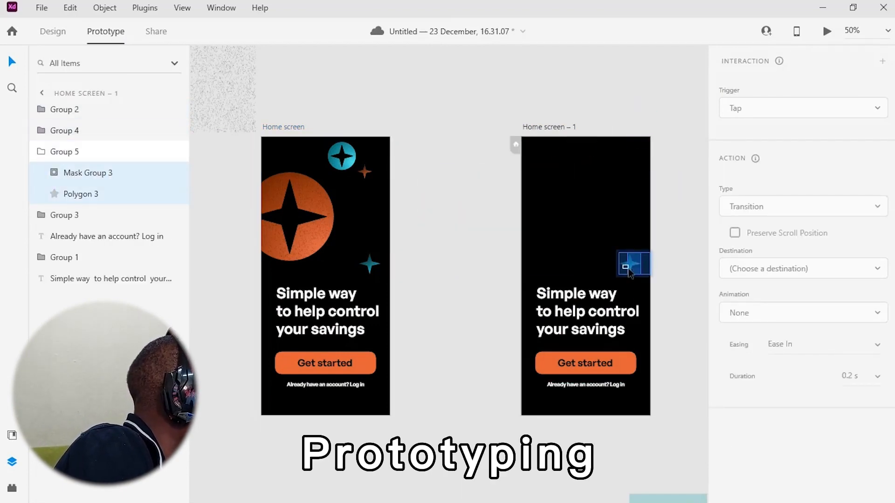
left_click(429, 139)
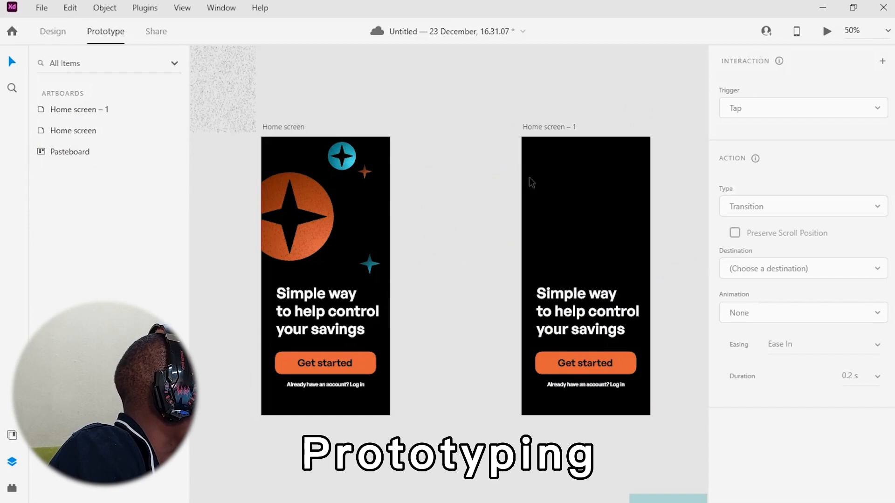
Duplicate an artboard as Home screen – 2 and wire Home screen – 1 to it with the timed auto-animate
left_click(301, 126)
left_click(608, 170)
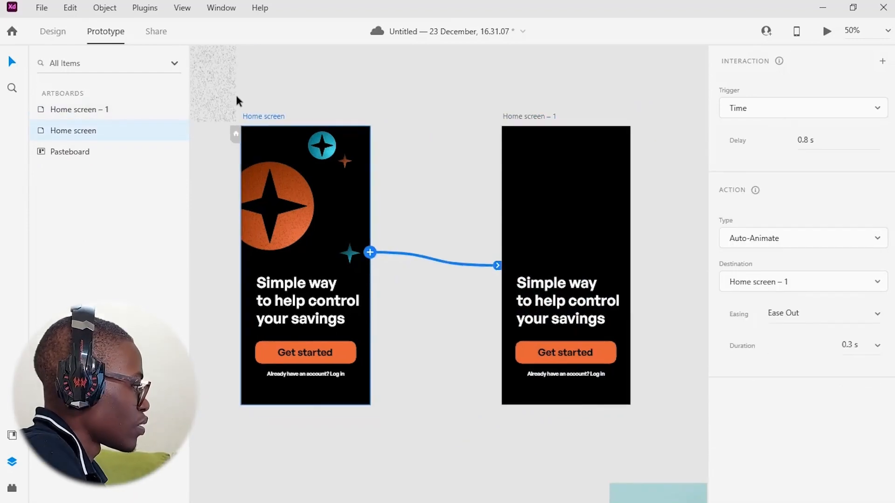
key("ctrl+d")
left_click_drag(679, 135, 611, 150)
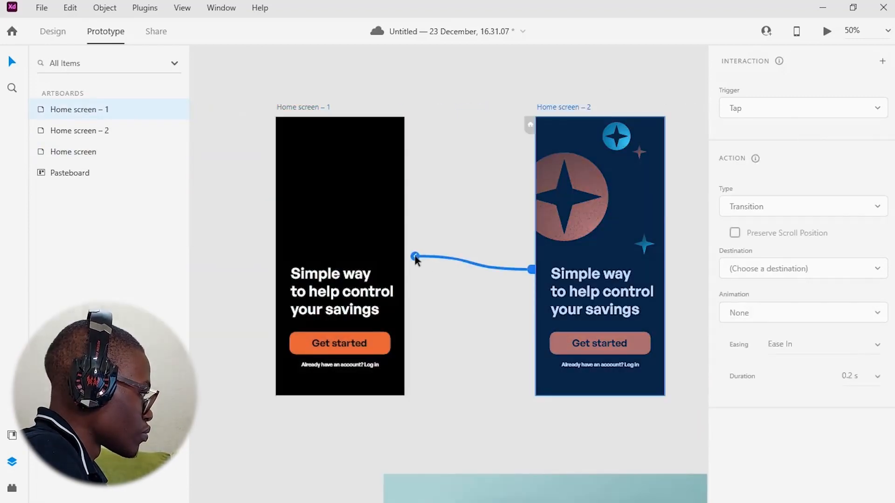
left_click_drag(436, 237, 564, 250)
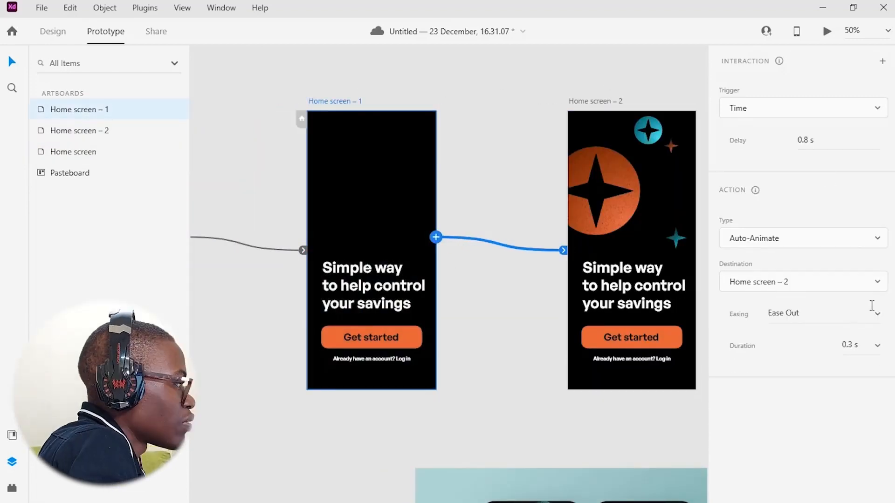
Preview the prototype animation in the preview window, then close it
left_click(828, 32)
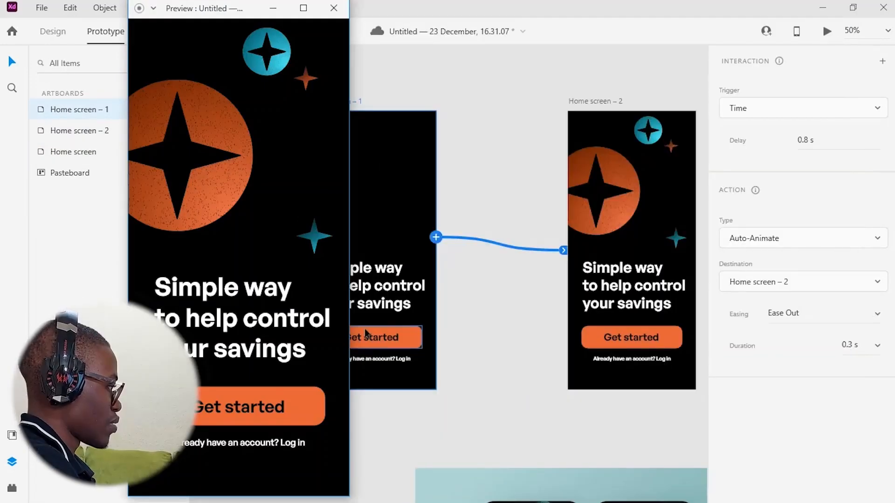
left_click(153, 8)
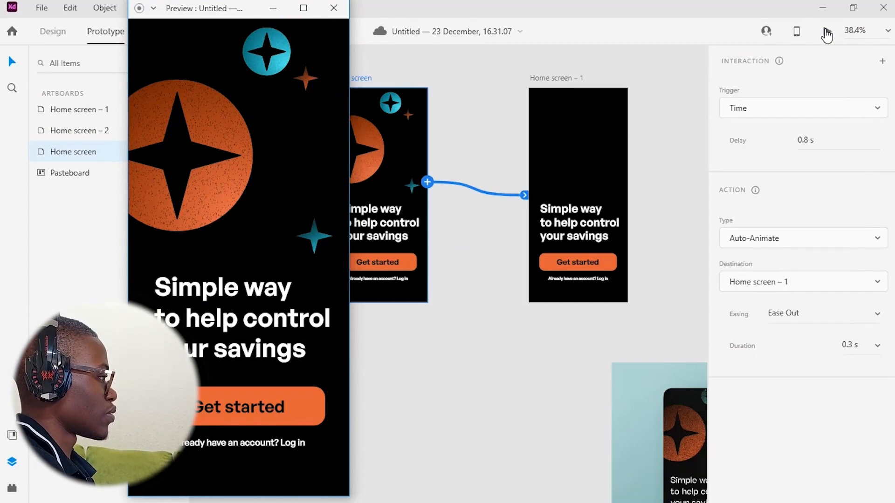
left_click(826, 32)
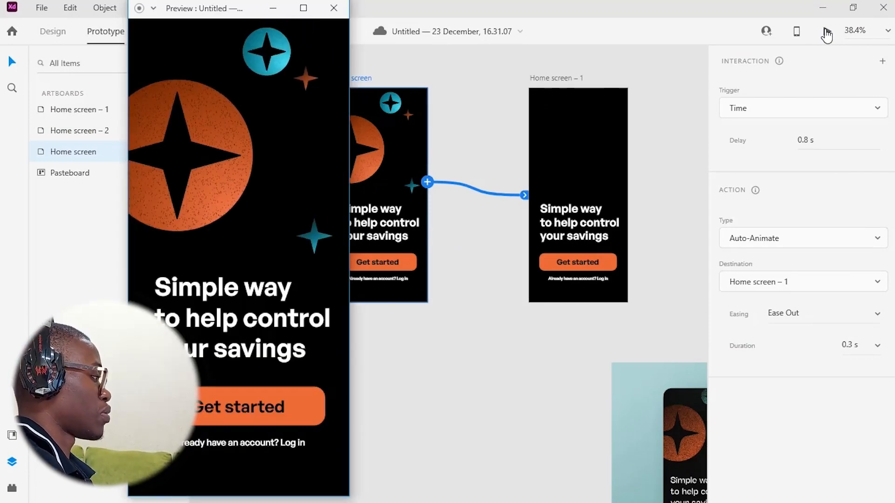
left_click(827, 33)
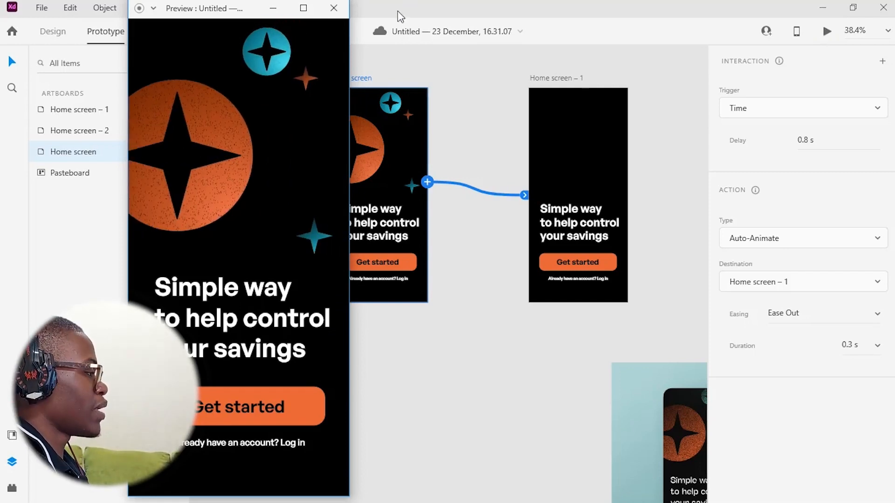
left_click(333, 10)
Review the three home screen artboards on the canvas
scroll(453, 181, "down", 3)
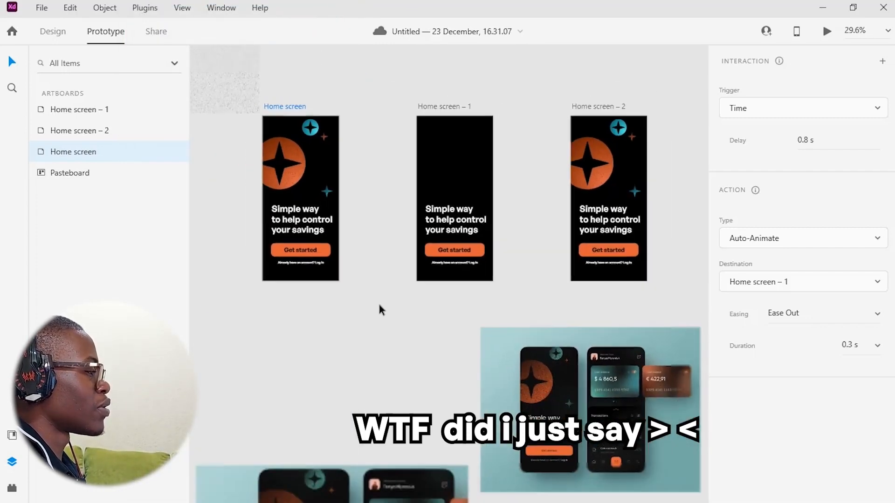
left_click(379, 301)
scroll(541, 254, "right", 3)
scroll(624, 267, "up", 5)
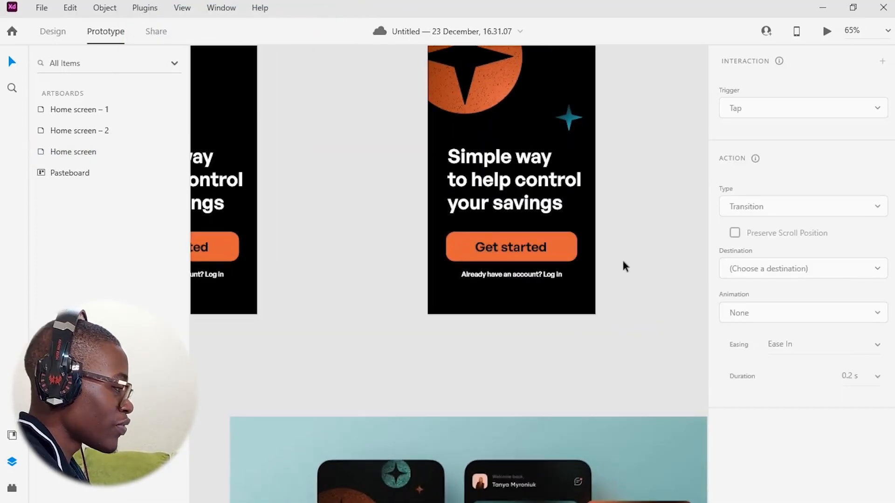
scroll(639, 266, "down", 3)
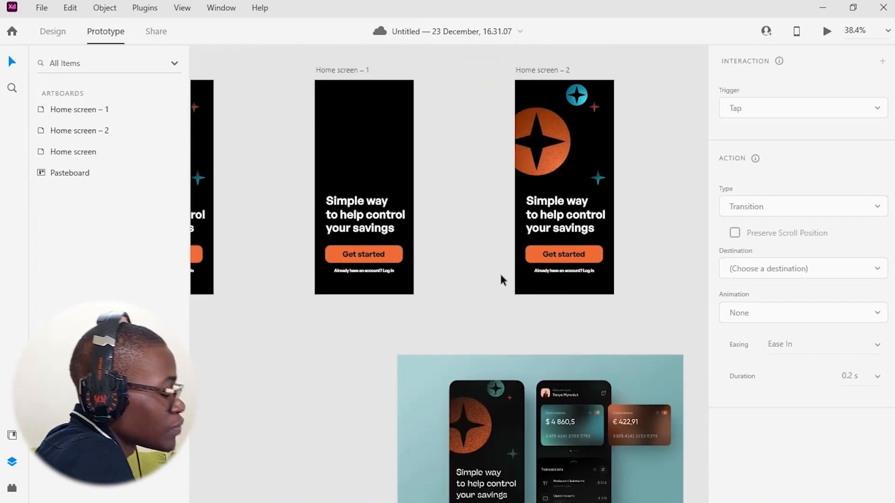
left_click(580, 290)
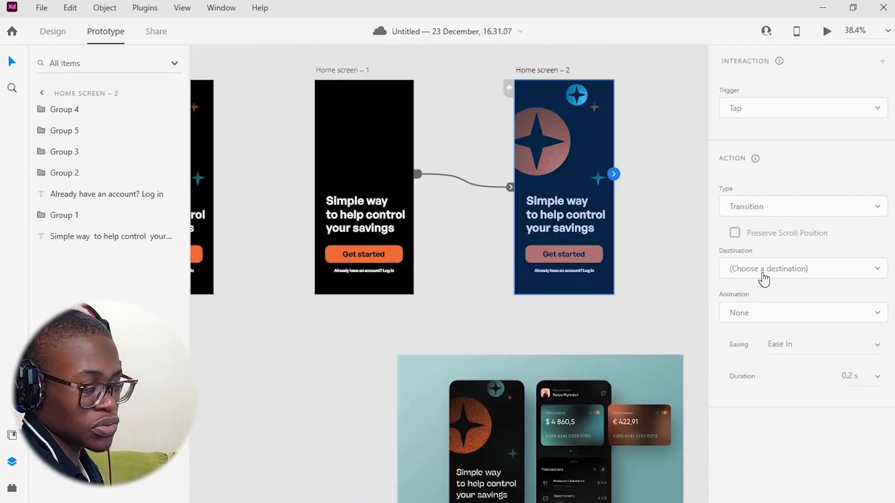
scroll(574, 284, "down", 5)
left_click_drag(346, 327, 391, 288)
scroll(507, 144, "up", 5)
left_click_drag(437, 351, 543, 168)
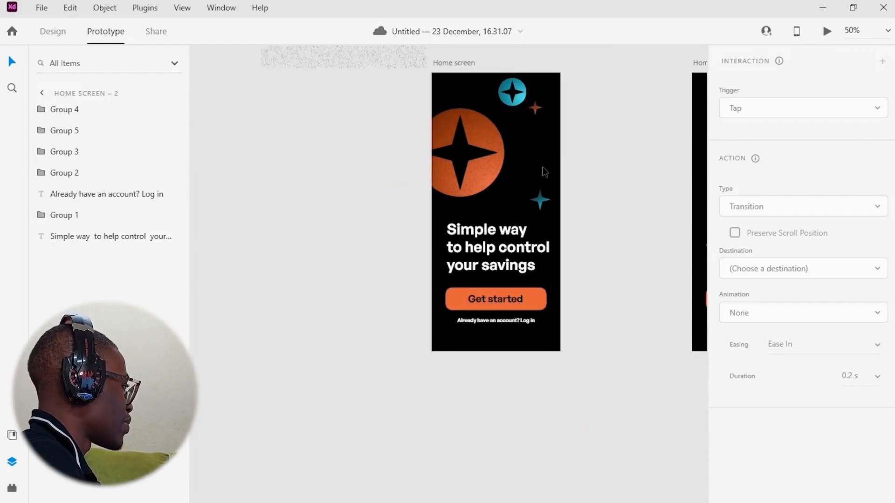
left_click(350, 306)
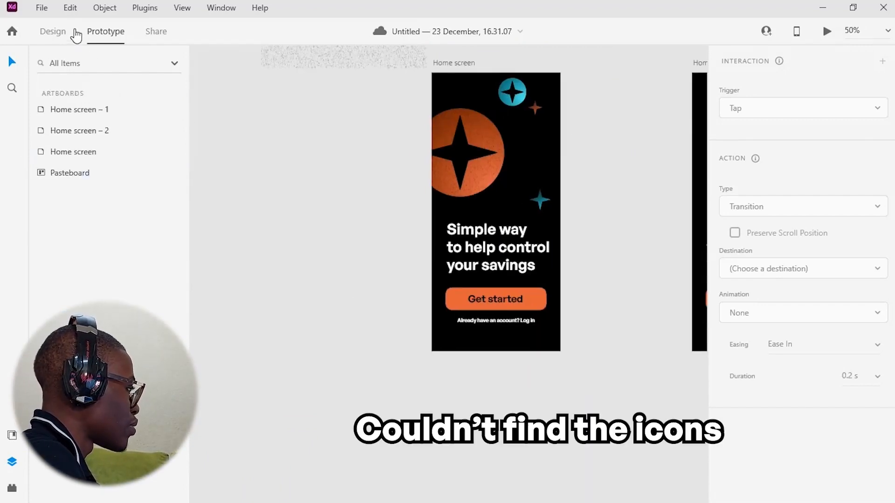
Switch to Figma and zoom in on the reference mockup image
left_click(62, 33)
left_click_drag(195, 184, 56, 194)
left_click_drag(470, 101, 534, 342)
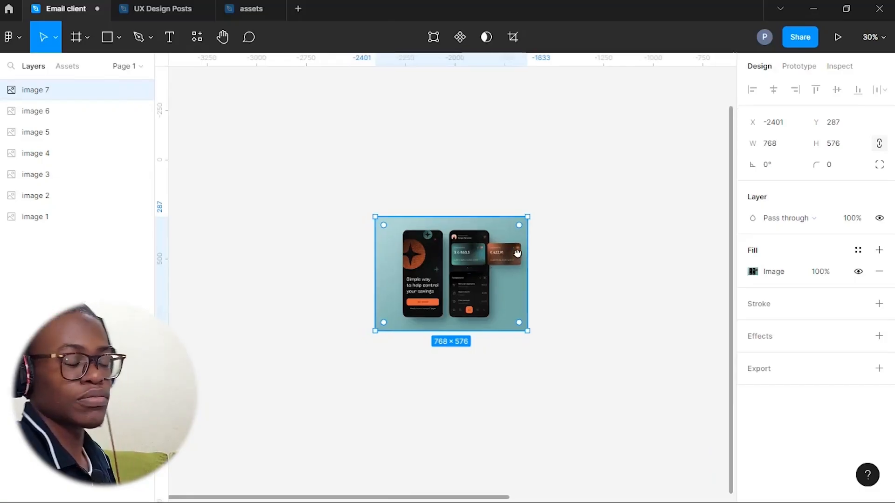
scroll(517, 253, "up", 4)
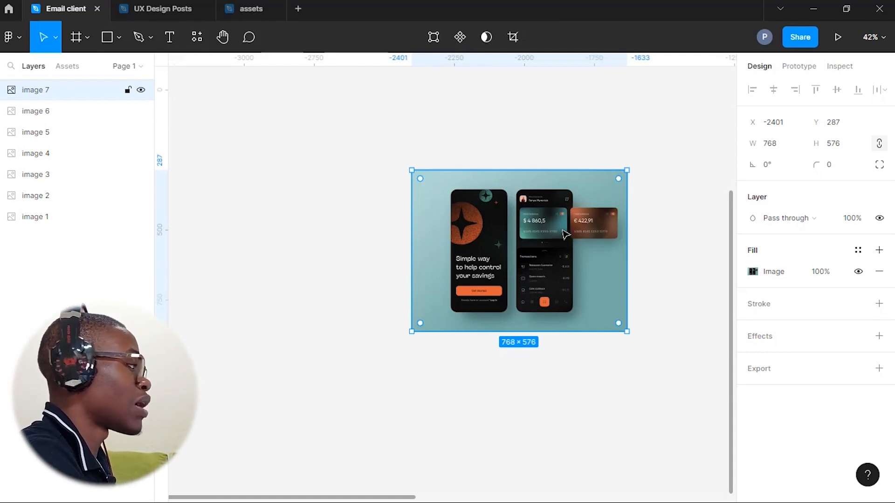
scroll(494, 254, "up", 2)
left_click_drag(494, 254, 638, 242)
scroll(561, 237, "up", 1)
scroll(639, 242, "up", 6)
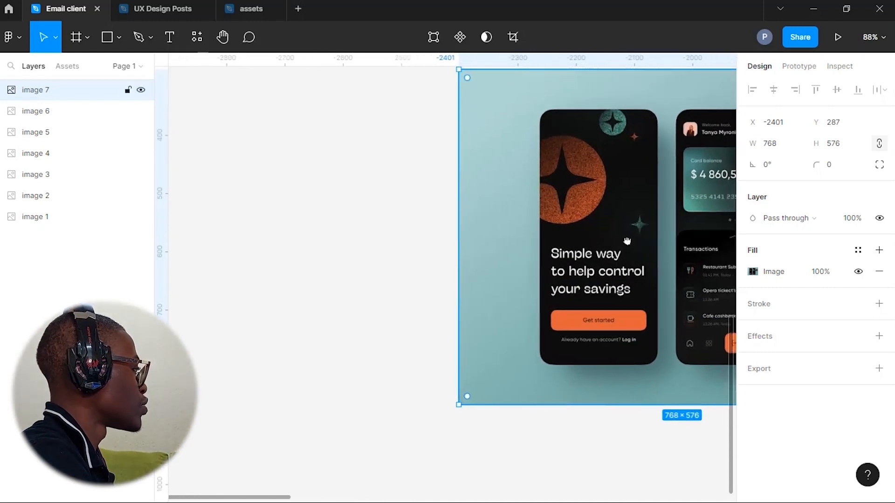
Add an iPhone 13 Pro Max frame from the phone frame presets
left_click(87, 37)
left_click(75, 70)
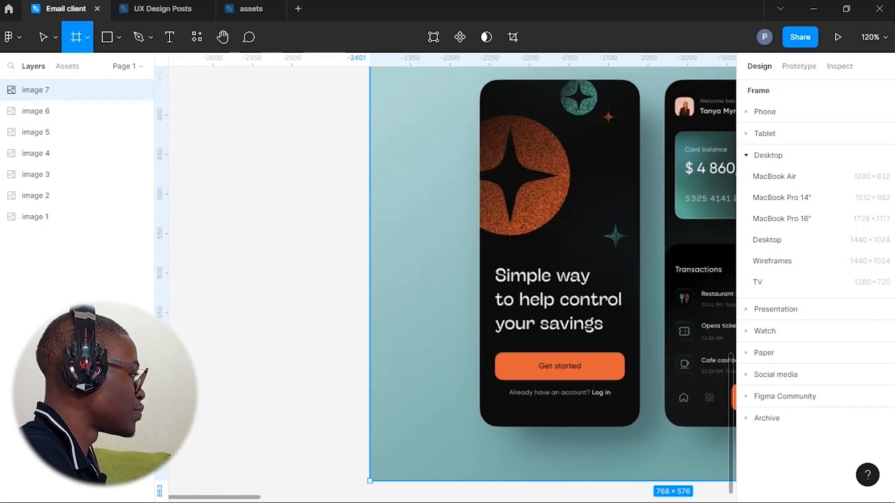
scroll(471, 345, "down", 3)
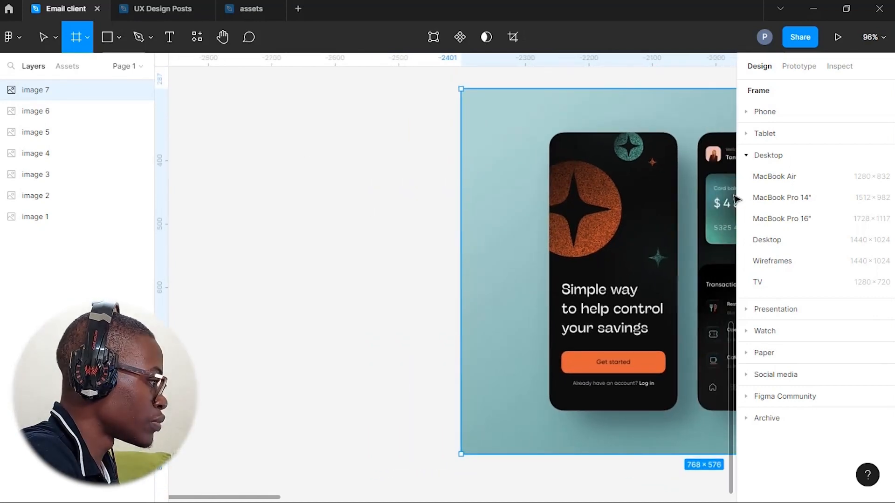
left_click(765, 112)
left_click(791, 220)
Crop the reference mockup image down to the onboarding phone screen
left_click_drag(441, 320, 424, 258)
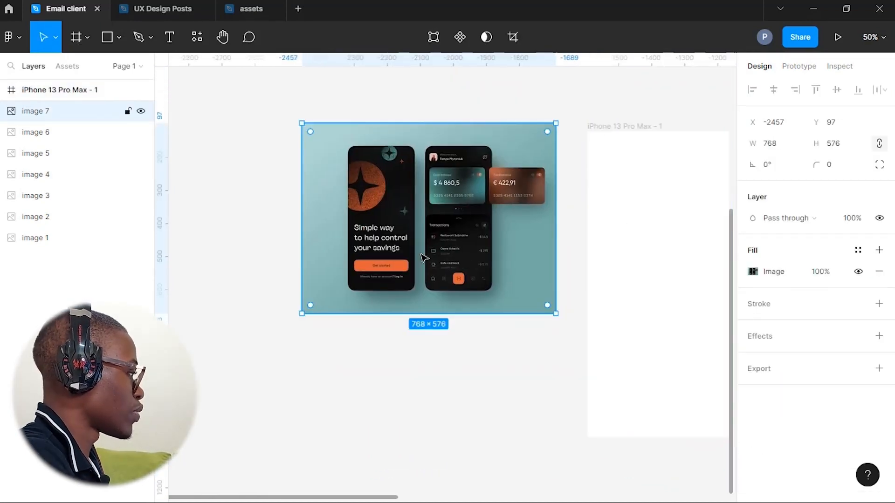
left_click_drag(558, 278, 423, 295)
left_click_drag(302, 296, 342, 330)
left_click_drag(405, 247, 234, 332)
left_click_drag(249, 336, 210, 339)
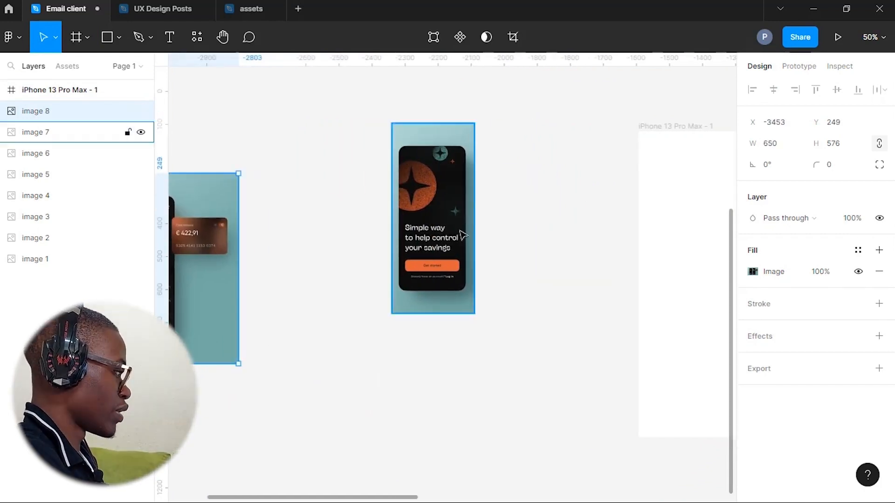
Move the cropped phone image onto the iPhone frame, undoing a resize attempt
left_click(461, 232)
scroll(461, 233, "up", 3)
scroll(463, 249, "down", 3)
scroll(464, 249, "down", 2)
left_click_drag(466, 242, 584, 247)
left_click_drag(561, 305, 621, 334)
key("ctrl+z")
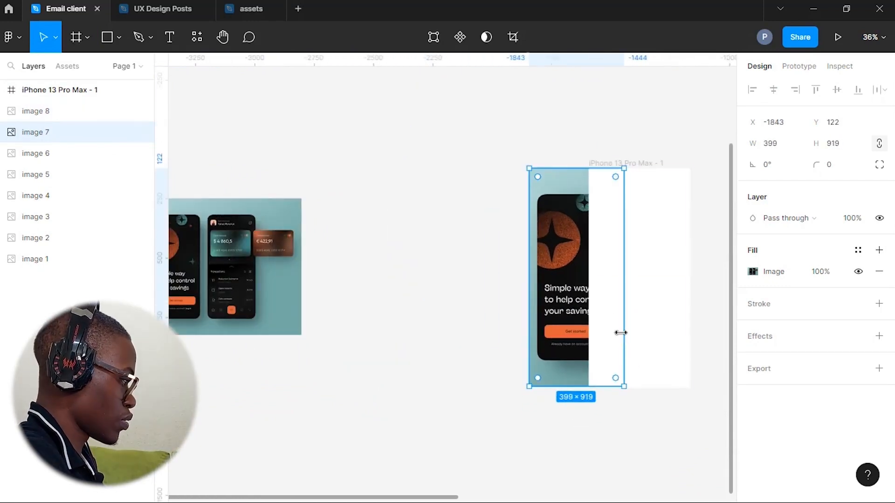
Scale the cropped image to about 507 × 933 and place it beside the iPhone frame
left_click_drag(578, 386, 577, 367)
left_click_drag(580, 169, 583, 193)
left_click_drag(570, 266, 571, 241)
left_click_drag(623, 344, 650, 387)
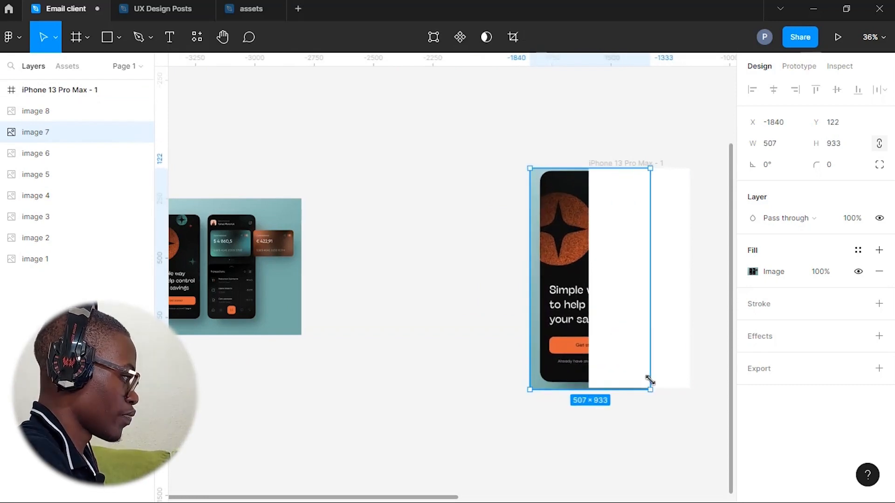
left_click_drag(643, 294, 566, 345)
Set the iPhone frame's fill to the dark colour 0E0E0E
left_click(602, 293)
left_click(753, 378)
left_click(574, 364)
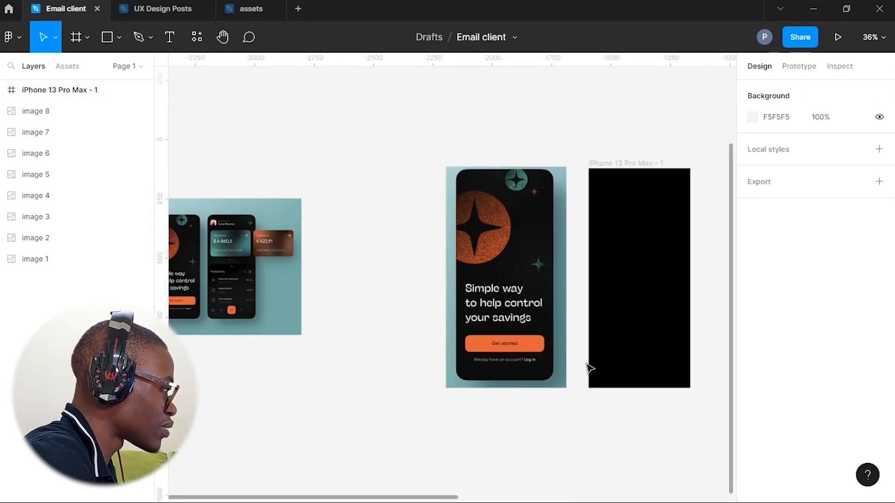
scroll(585, 362, "right", 2)
scroll(574, 346, "up", 2)
left_click(595, 354)
left_click(753, 378)
left_click_drag(667, 301, 553, 326)
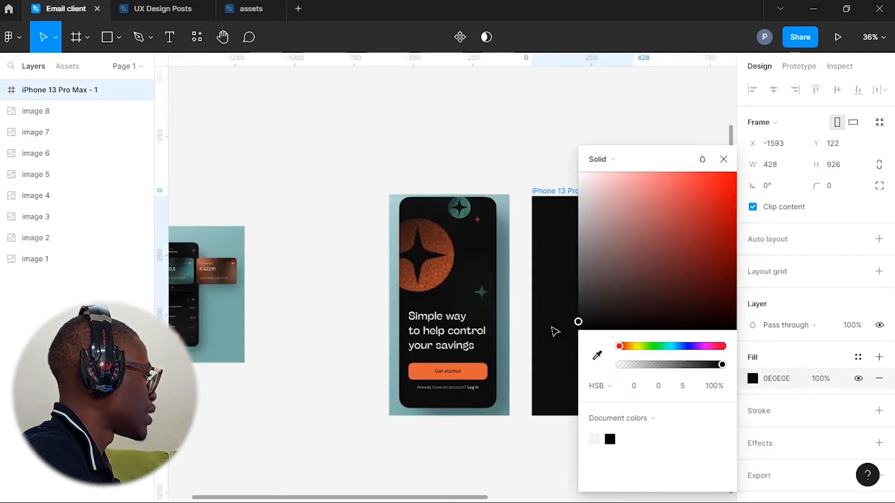
left_click(382, 296)
Draw a star about 236 × 236 above the frames with the Star tool
left_click(118, 38)
left_click(73, 148)
left_click_drag(331, 88, 389, 145)
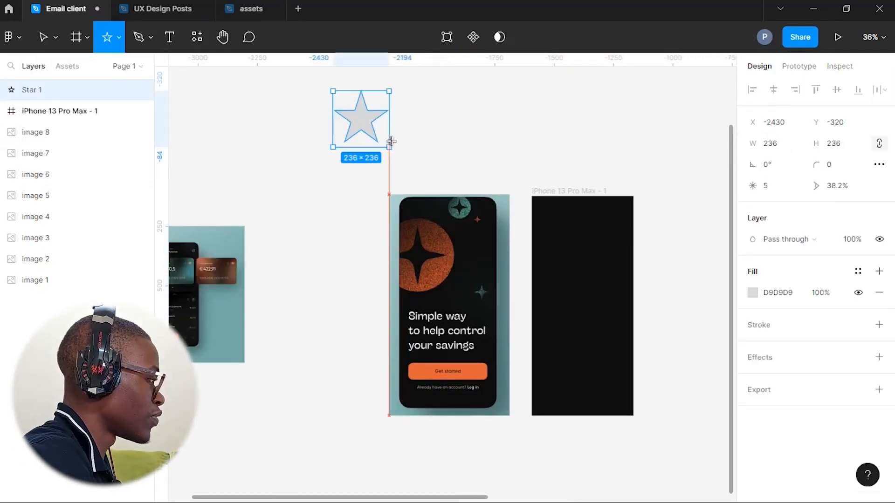
Change the star to 4 points with a 27% inner ratio
scroll(420, 164, "up", 1)
scroll(419, 164, "up", 4)
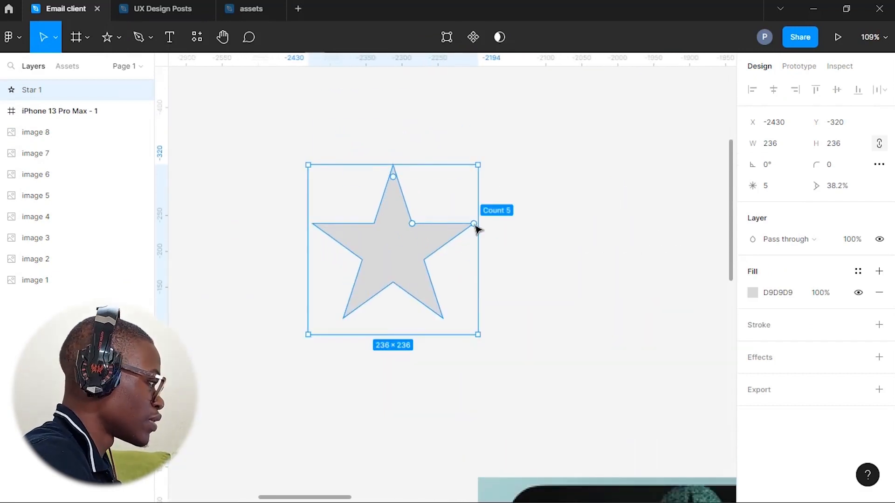
mouse_move(413, 223)
left_mouse_down()
mouse_move(422, 238)
mouse_move(418, 230)
left_mouse_up()
left_click_drag(475, 251, 406, 232)
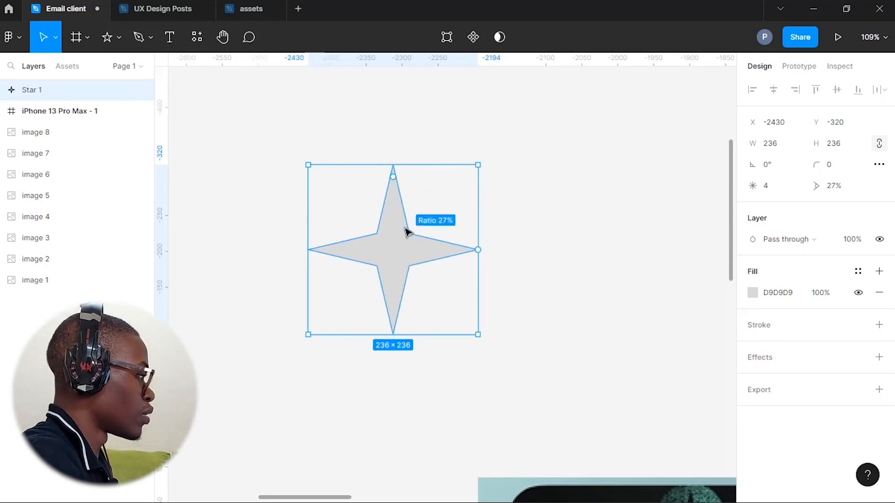
Enter vector editing on the star and try bending one of its inner corners
scroll(560, 224, "down", 2)
left_click_drag(553, 218, 499, 145)
left_click_drag(426, 137, 453, 182)
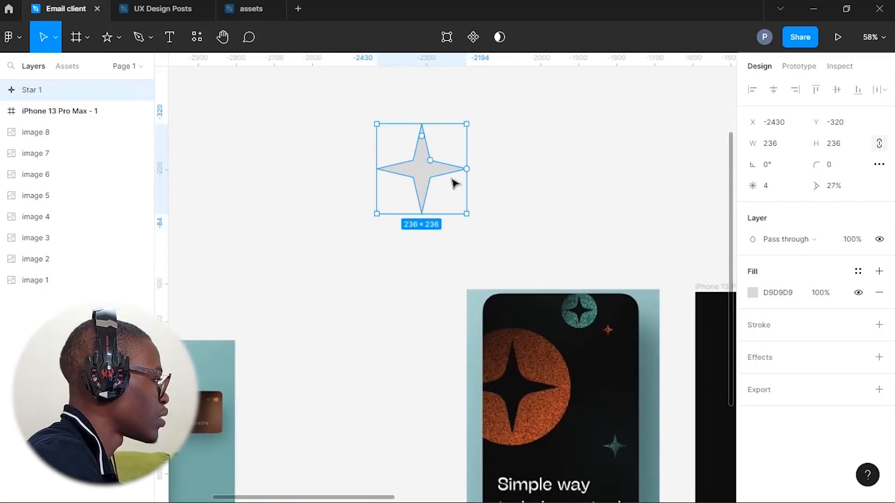
scroll(424, 162, "up", 5)
double_click(417, 169)
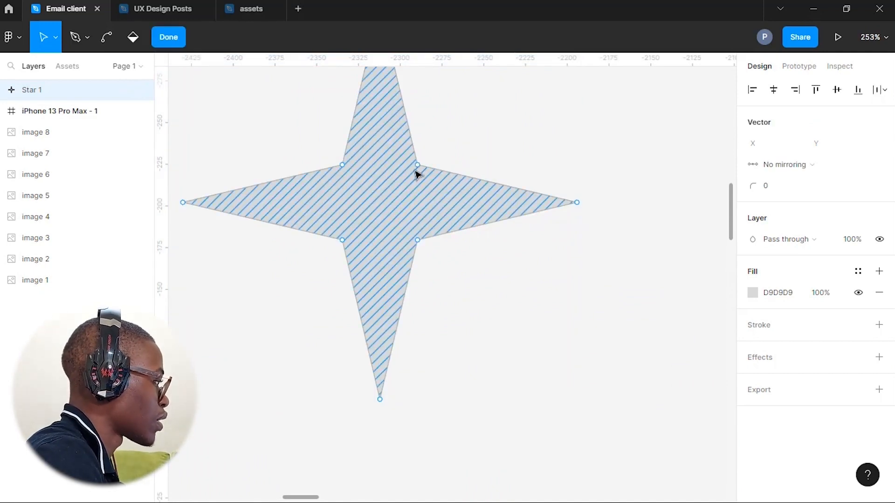
left_click_drag(343, 164, 368, 166)
left_click(422, 170)
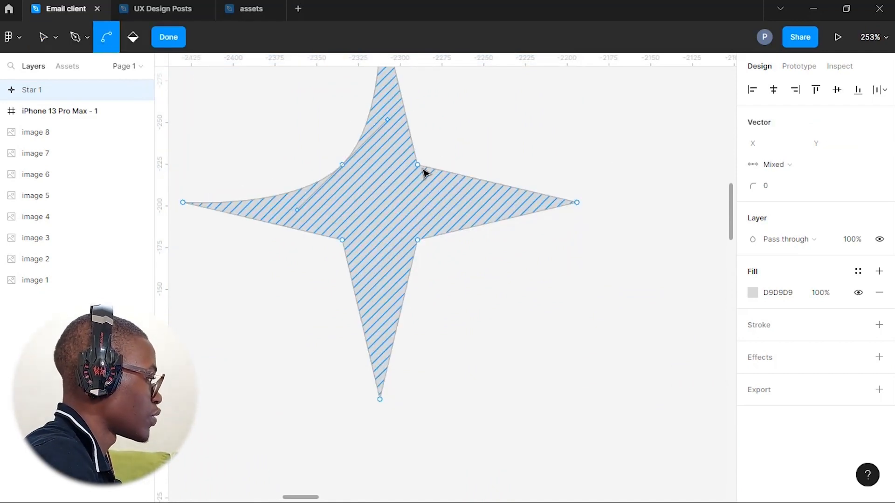
key("ctrl+z")
key("ctrl+z")
Round the star's four inner points with a corner radius of 82 and leave vector editing
left_click(418, 165)
left_click_drag(342, 165, 342, 216)
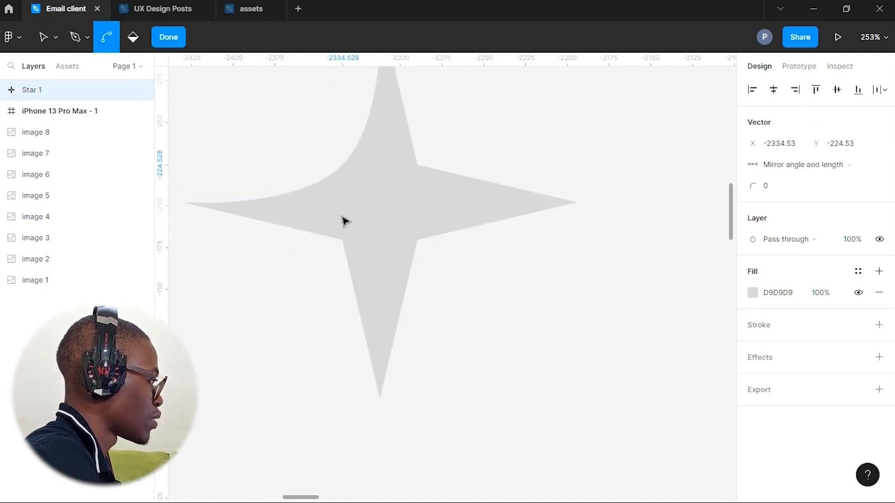
key("ctrl+z")
left_click(344, 166)
left_click(418, 165, "shift")
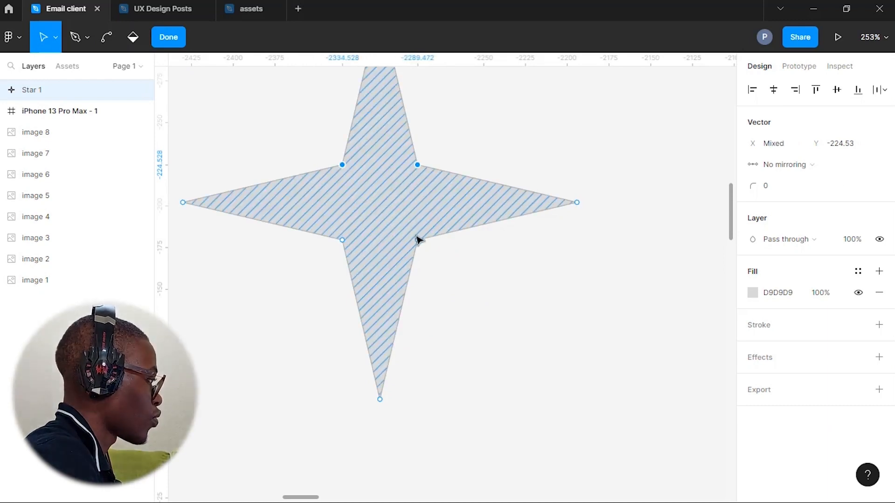
left_click(342, 240, "shift")
left_click_drag(753, 186, 864, 199)
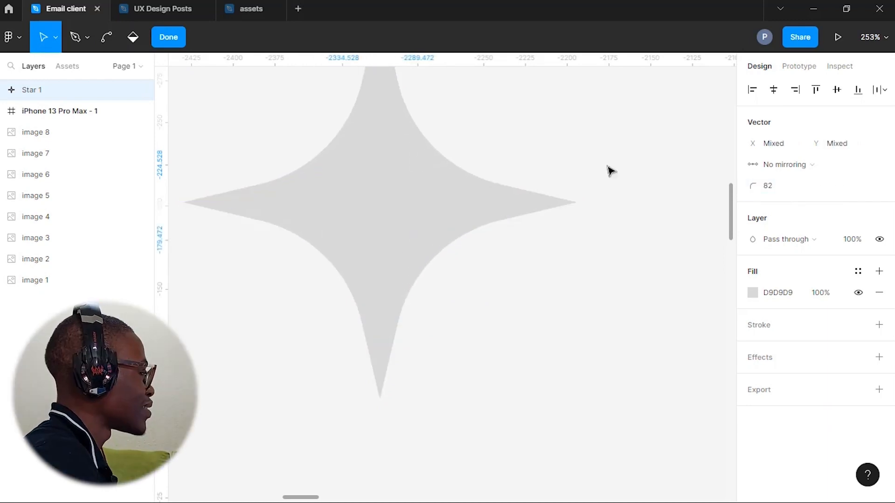
scroll(446, 153, "down", 2)
left_click(172, 37)
left_click(485, 147)
Move the rounded star slightly down and to the left
scroll(485, 149, "down", 3)
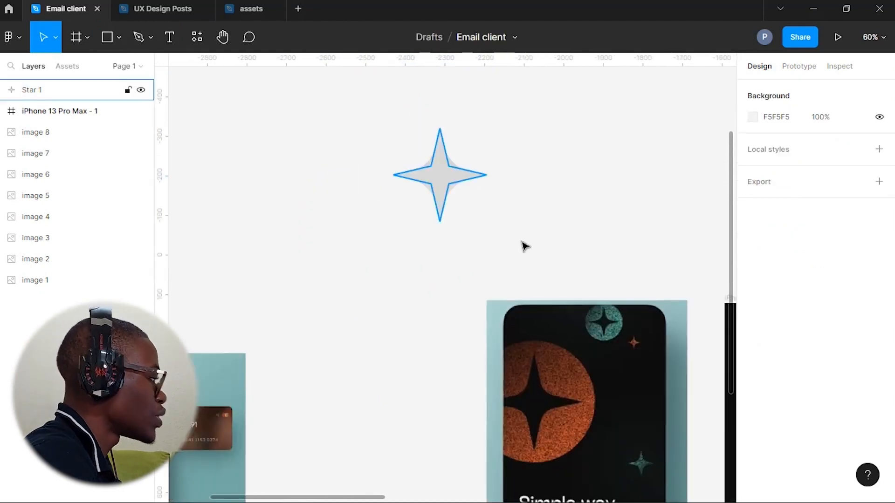
left_click_drag(436, 161, 383, 210)
left_click(526, 194)
Draw a circle about 427 × 427 over the star with the Ellipse tool
left_click(120, 38)
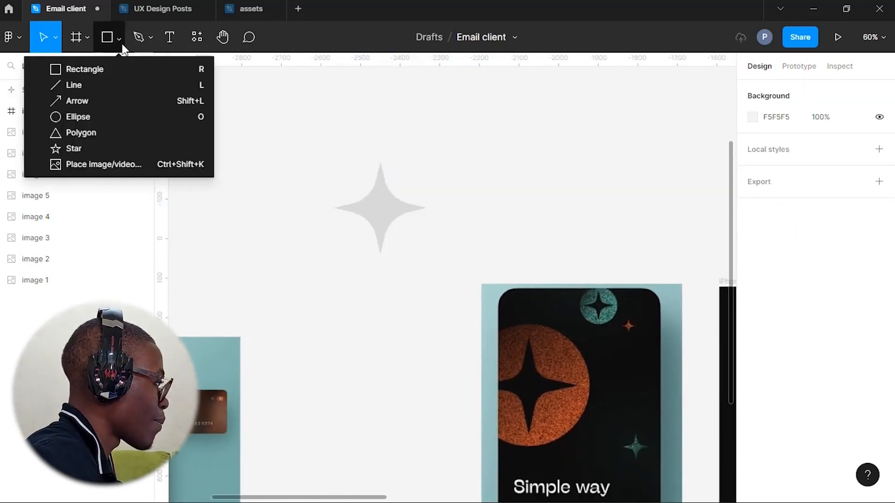
left_click(110, 117)
left_click_drag(259, 112, 428, 281)
left_click_drag(368, 215, 395, 223)
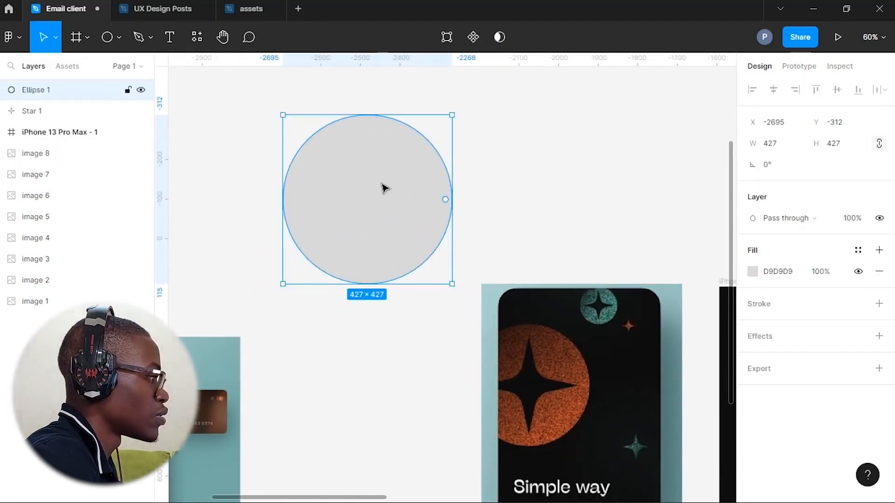
Center the star on the circle and send the circle behind the star
left_click(32, 111, "shift")
left_click(837, 90)
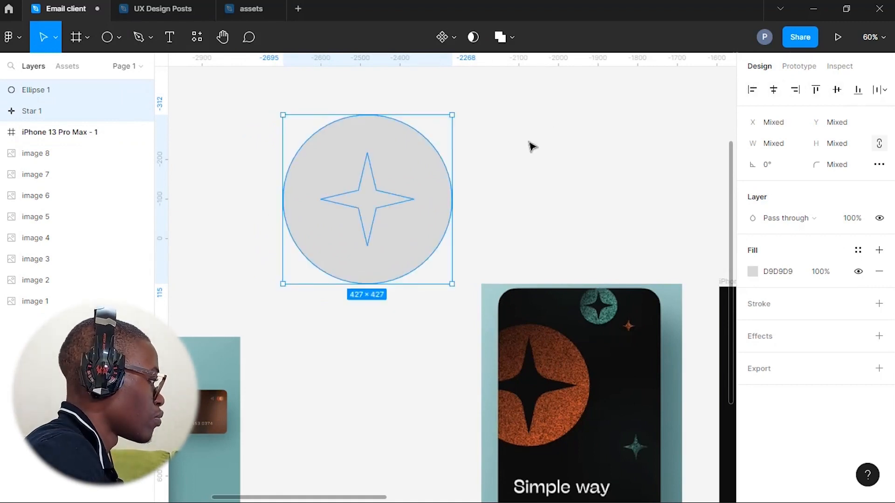
left_click(420, 190)
key("ctrl+[")
Set the star's fill to black 000000
left_click(368, 201)
left_click(753, 272)
left_click(626, 440)
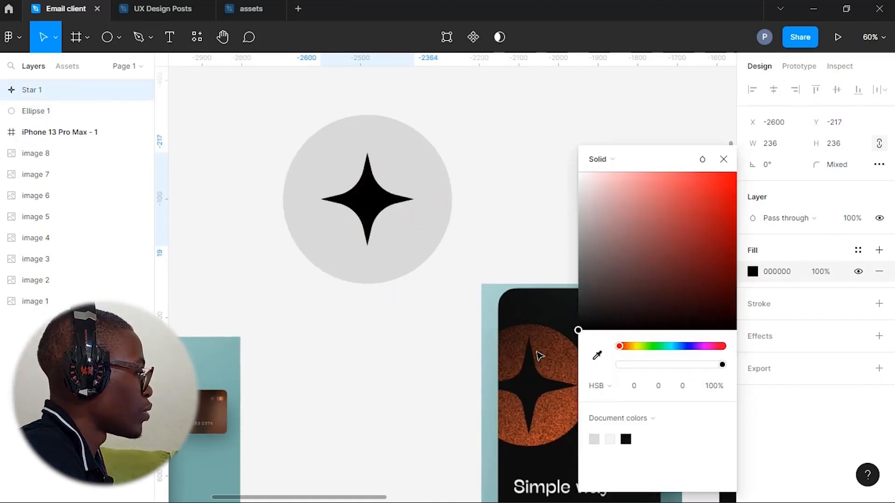
Enlarge the star so its points reach nearly to the circle's edge
left_click_drag(414, 246, 438, 271)
left_click(461, 238)
Select the star and circle together and combine them with Exclude selection
left_click(380, 186)
left_click(397, 130, "shift")
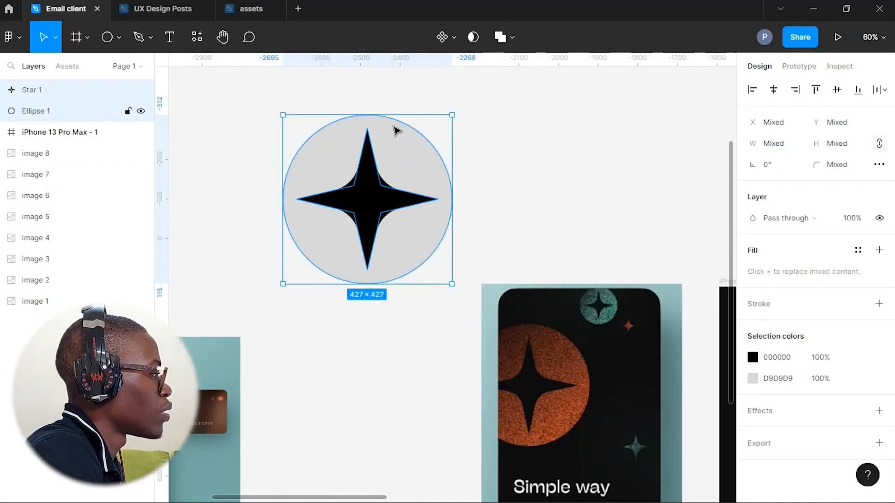
left_click(473, 37)
key("ctrl+z")
left_click(512, 37)
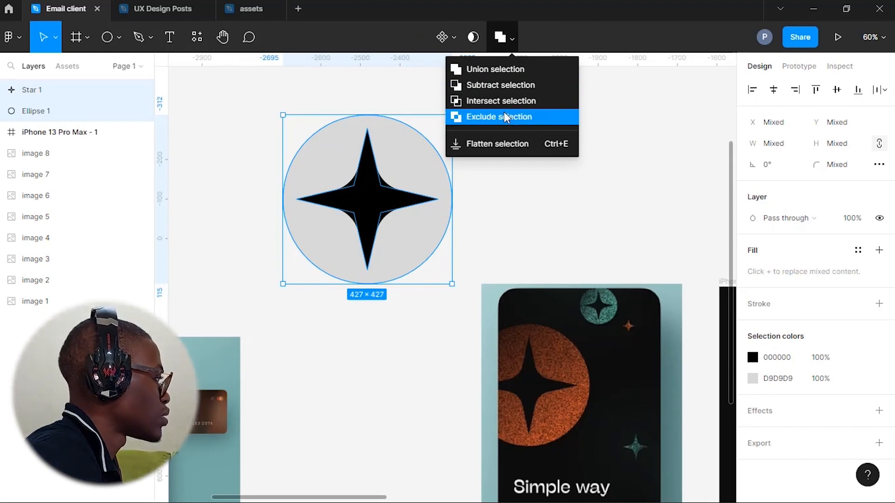
left_click(505, 116)
left_click_drag(407, 192, 418, 206)
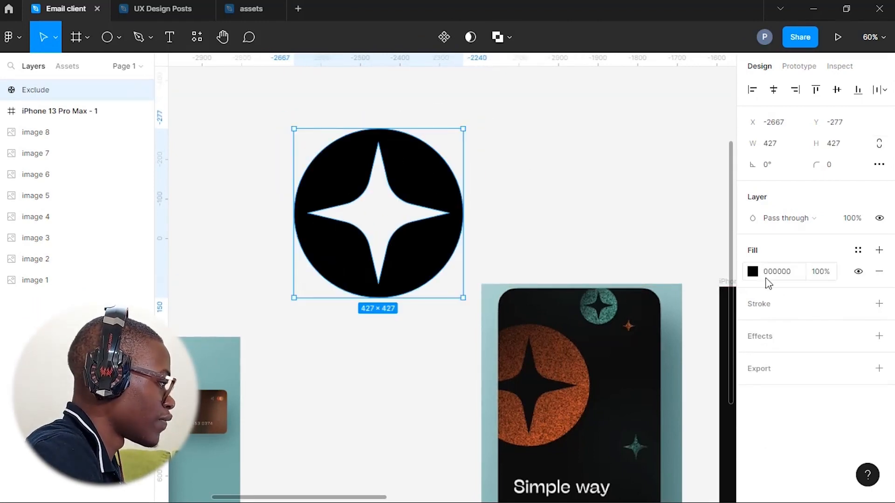
Set the excluded shape's fill to orange E5750D
left_click(752, 272)
scroll(676, 366, "down", 1)
scroll(676, 366, "right", 1)
left_click(726, 192)
left_click(626, 346)
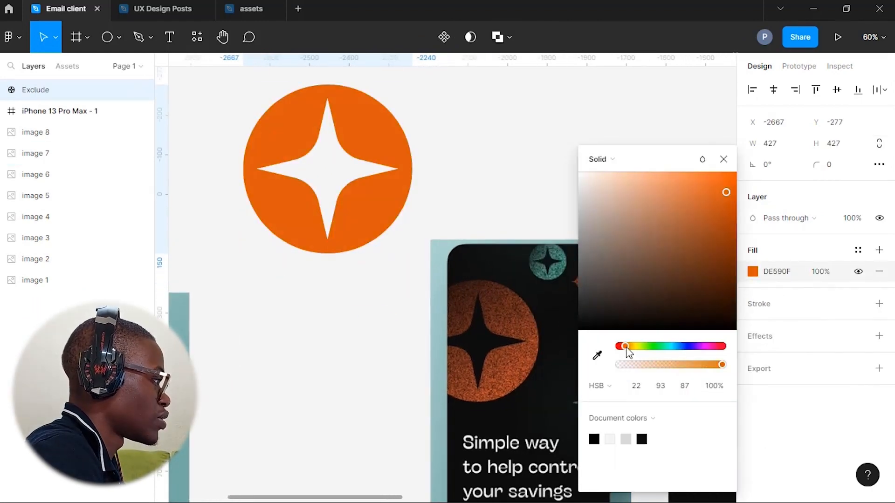
left_click_drag(626, 350, 627, 349)
Switch the fill to a diagonal linear gradient and make its end stop a transparent near-white
left_click(604, 159)
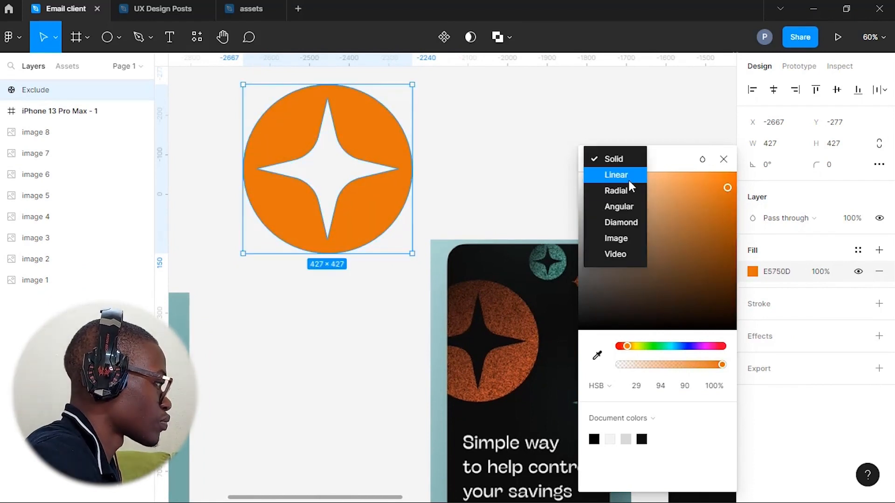
left_click(629, 181)
left_click_drag(340, 86, 399, 245)
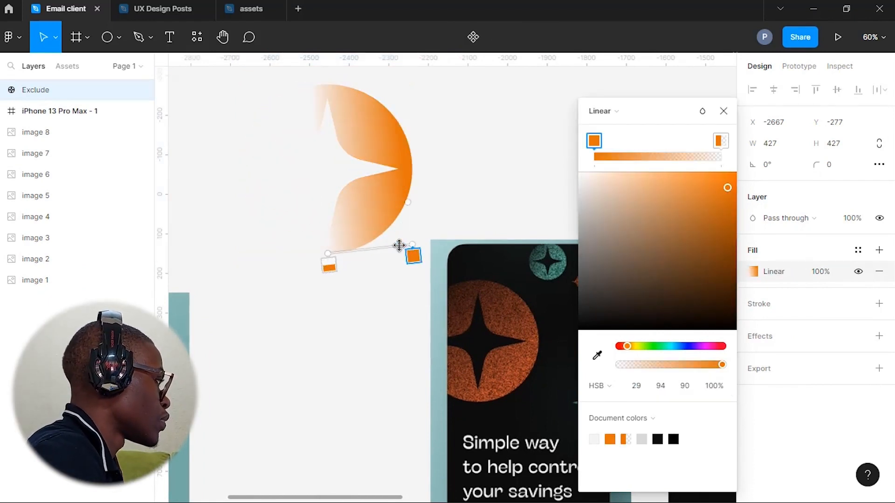
left_click_drag(329, 264, 263, 83)
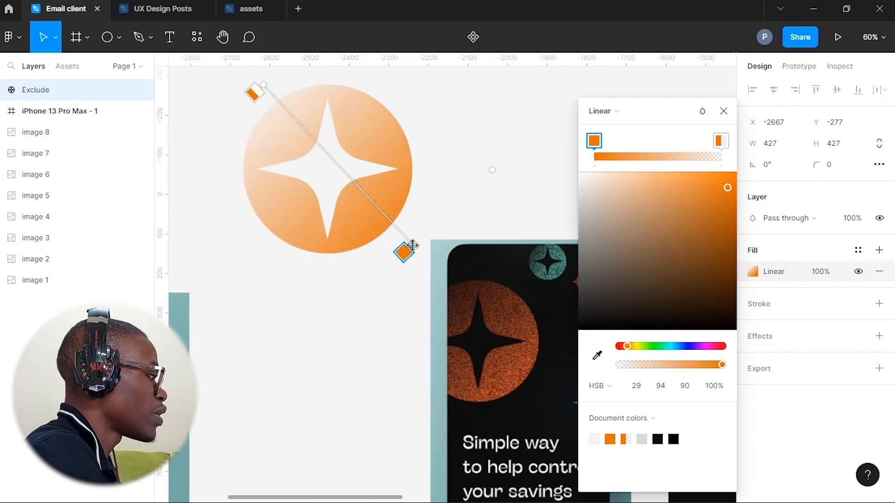
left_click_drag(412, 245, 403, 241)
left_click_drag(636, 220, 581, 176)
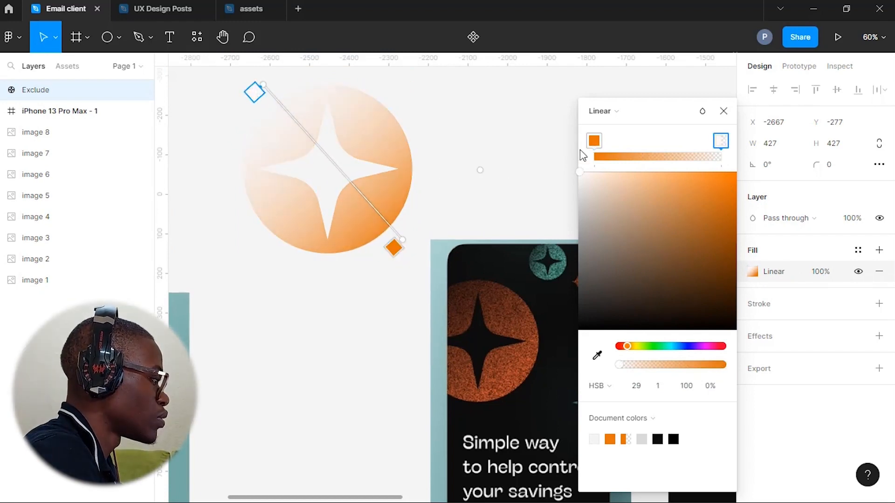